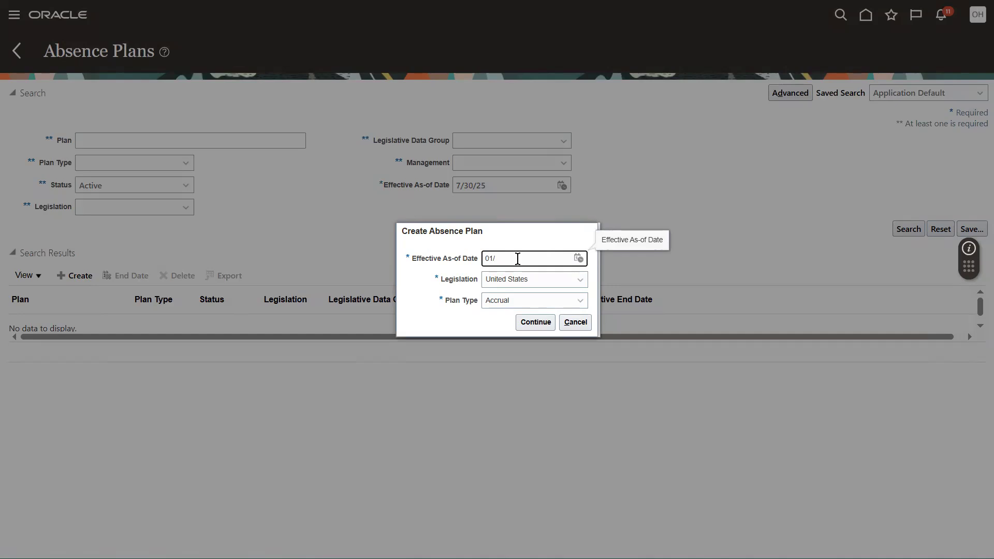
Step: Start a new absence plan effective 1/1/51 for the United States legislation with the Qualification plan type
type("51")
left_click(533, 286)
left_click(533, 286)
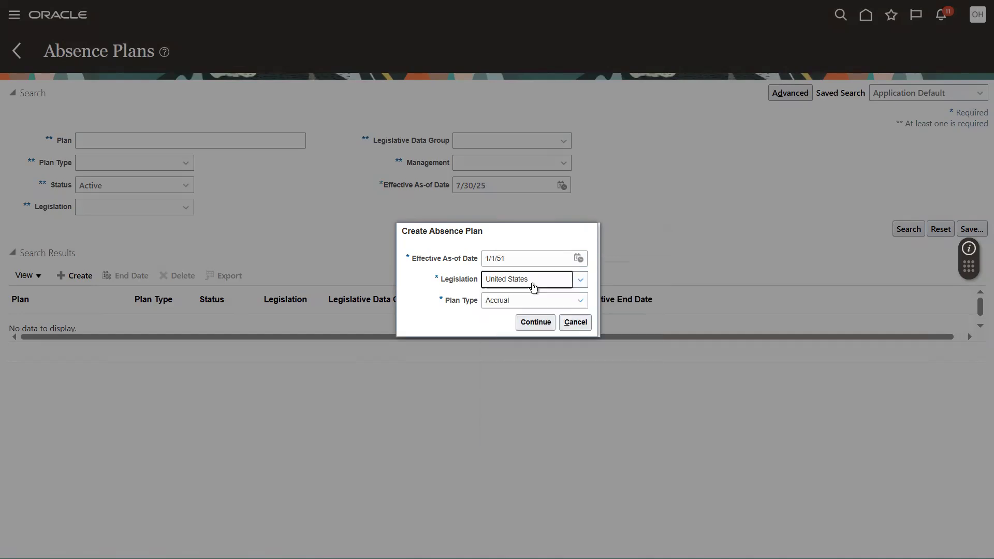
left_click(506, 302)
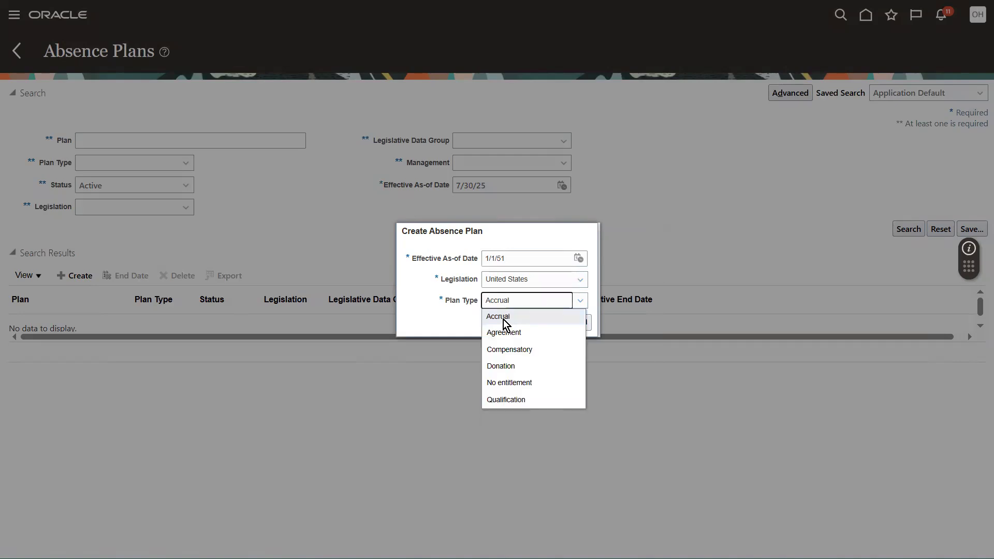
left_click(502, 402)
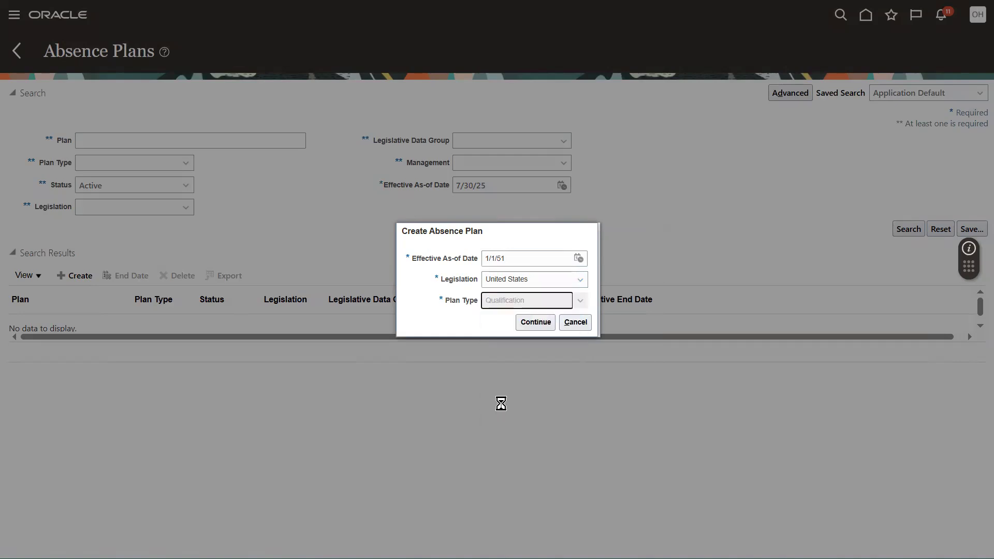
left_click(545, 322)
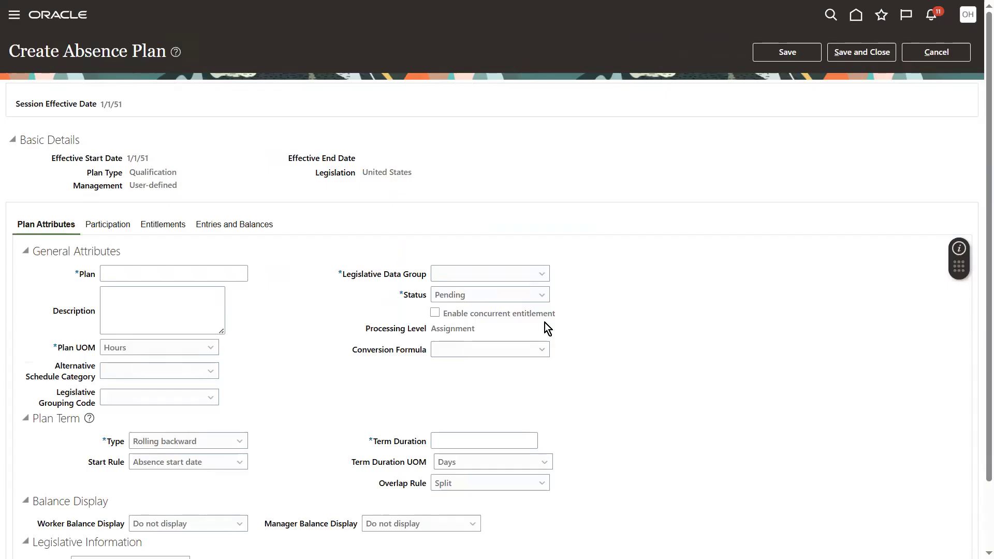
Step: Name the plan FMLA_US and enter the description "Family/maternity leave"
left_click(159, 275)
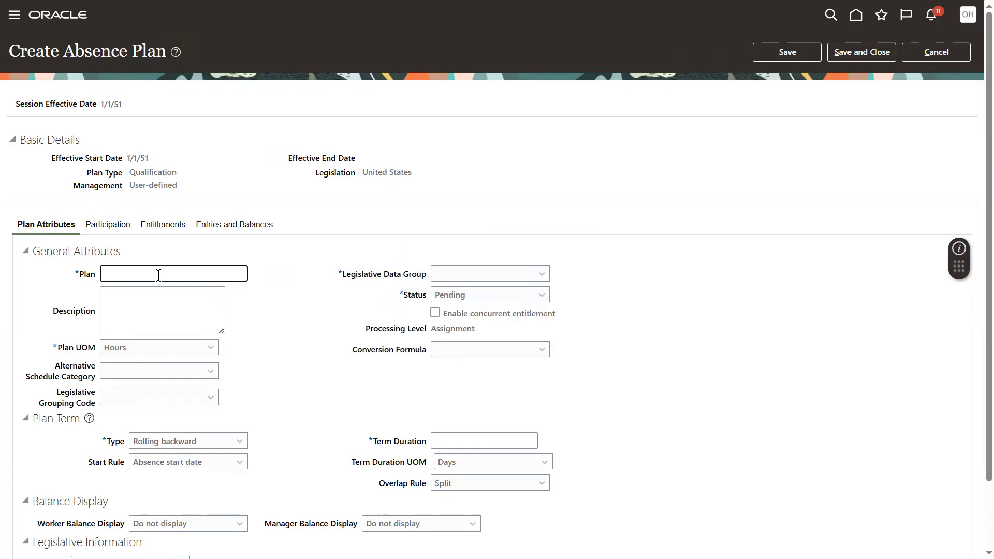
type("FMLA_US")
left_click(135, 329)
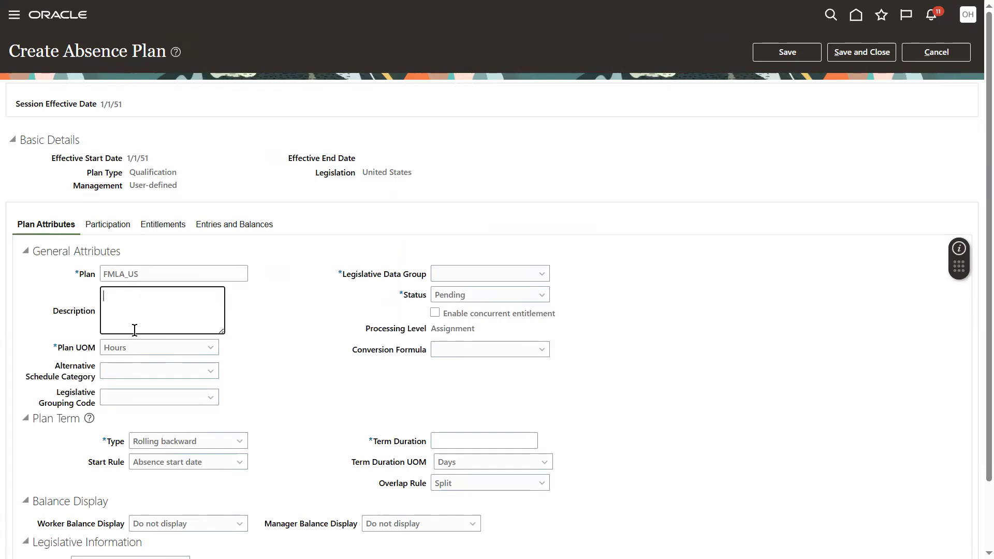
type("Family")
type(" care")
key("BackSpace")
key("BackSpace")
key("BackSpace")
key("BackSpace")
type("mternity leave")
left_click(135, 297)
type("a")
key("BackSpace")
type("/")
Step: Set the plan's unit of measure to Days and its alternative schedule category to Pager
left_click(162, 350)
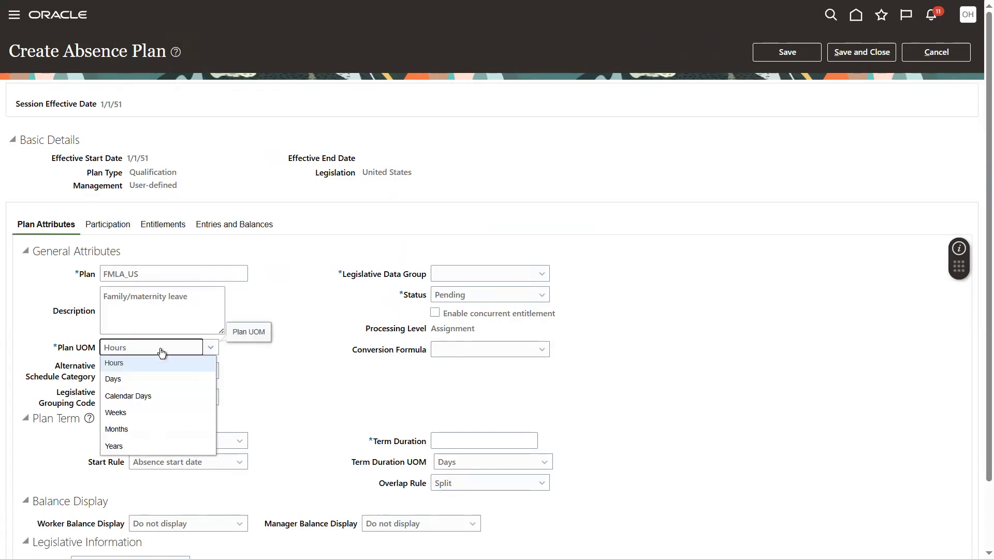
left_click(124, 380)
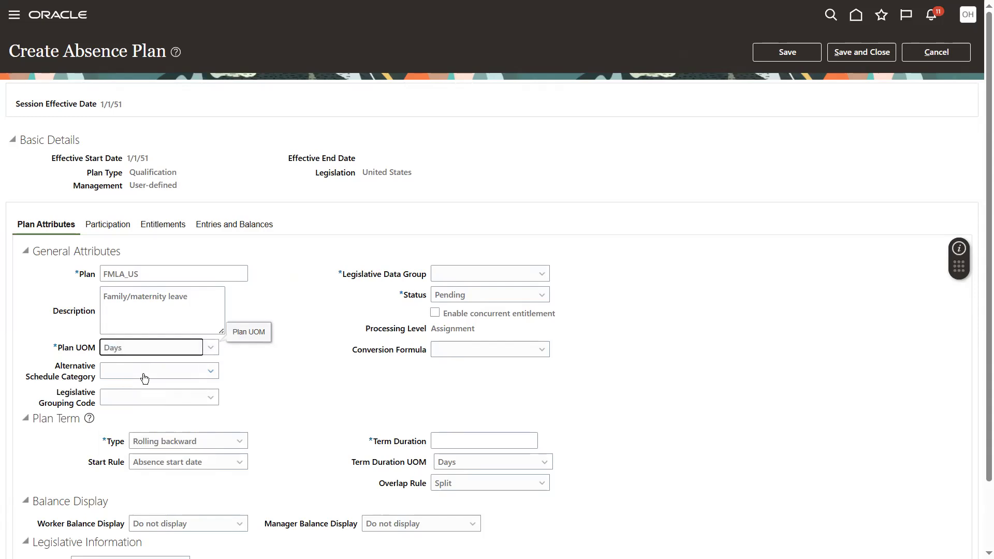
left_click(145, 377)
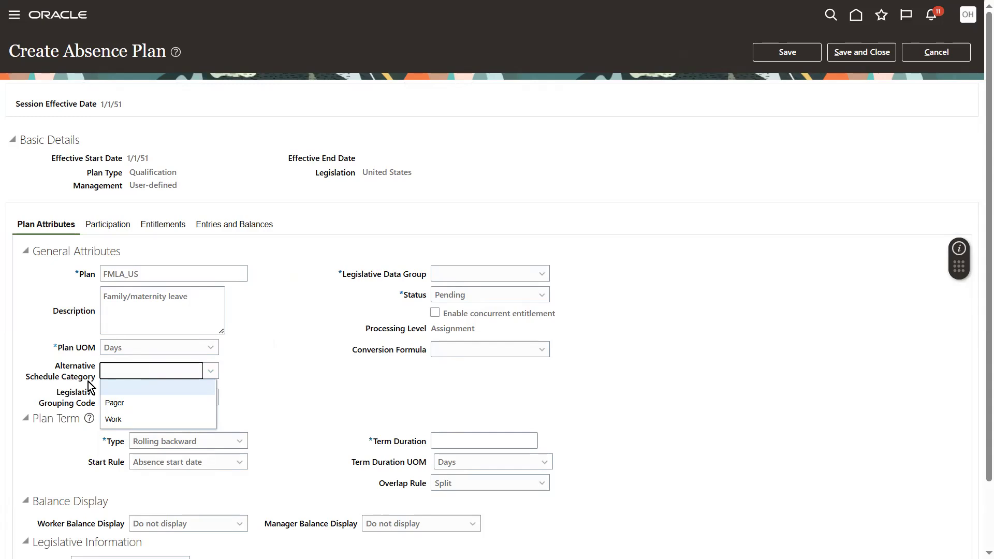
left_click(136, 406)
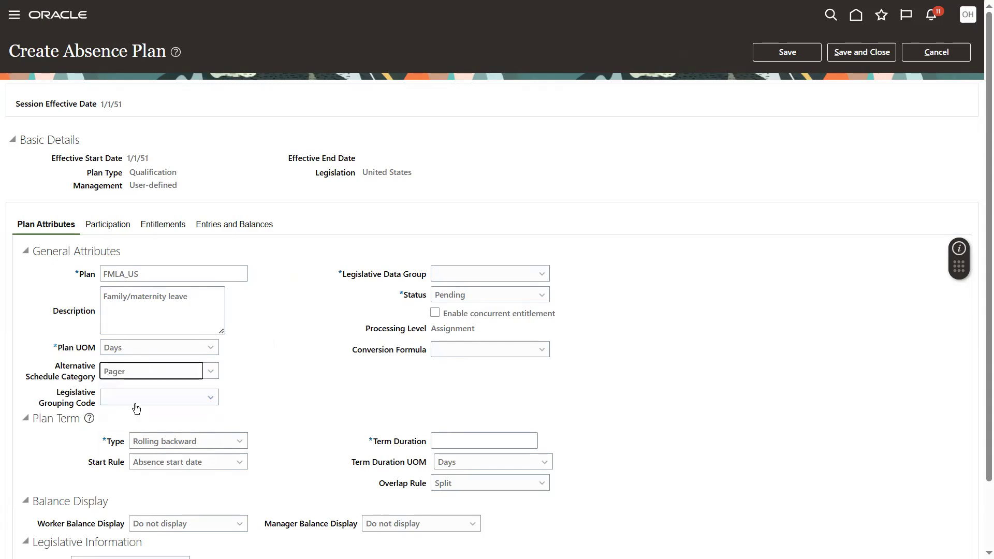
left_click(194, 376)
left_click(309, 381)
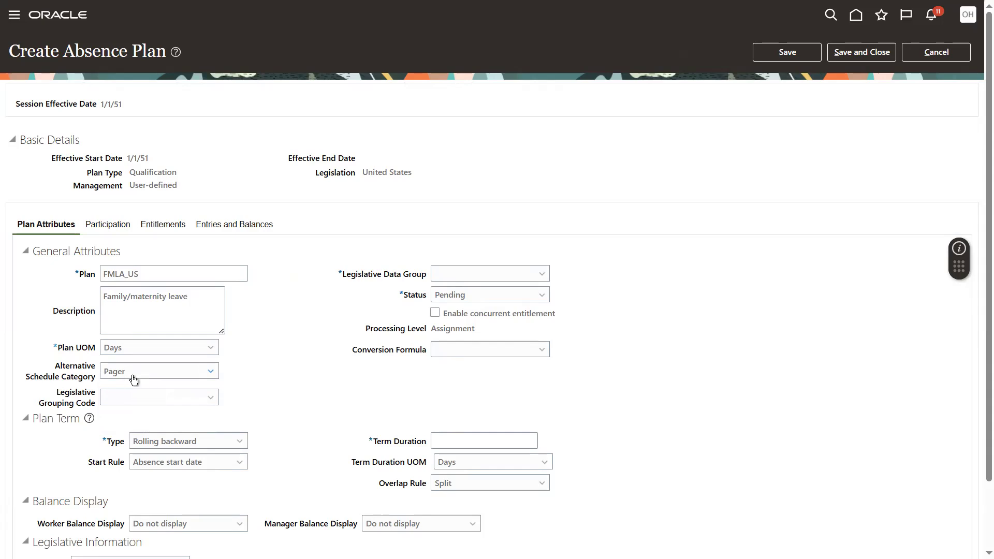
Step: Assign the plan to the US Legislative Data Group with Active status and concurrent entitlement enabled
scroll(978, 253, "down", 1)
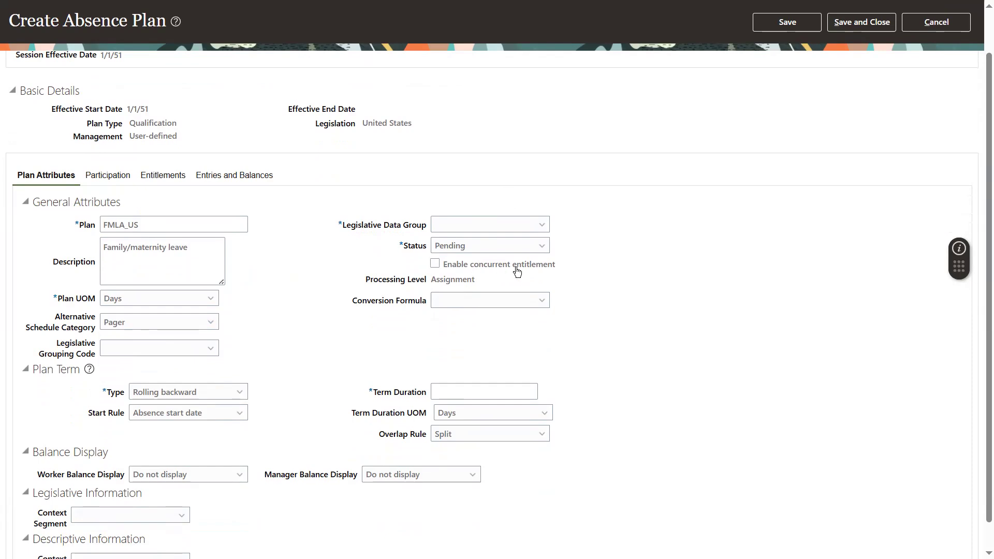
left_click(484, 225)
left_click(460, 327)
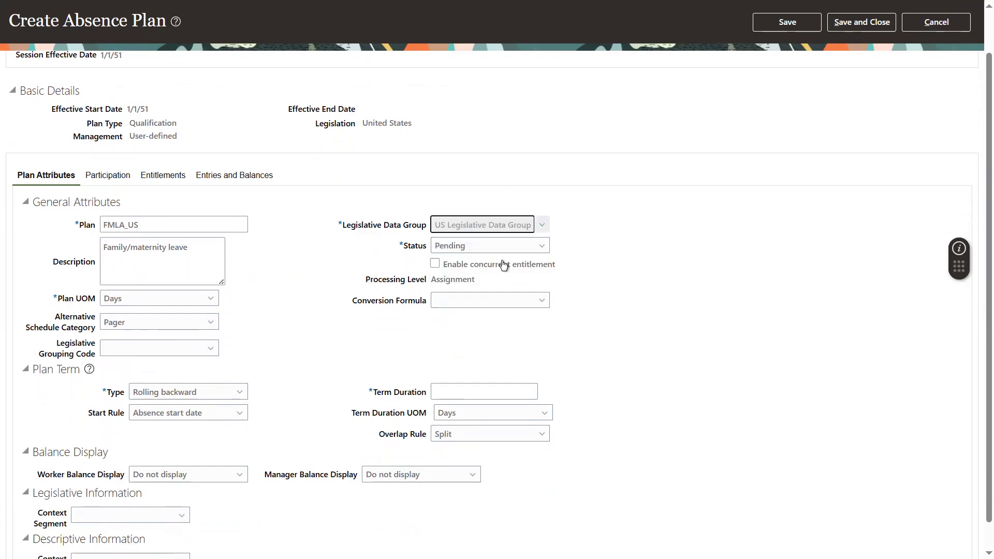
left_click(494, 247)
left_click(459, 261)
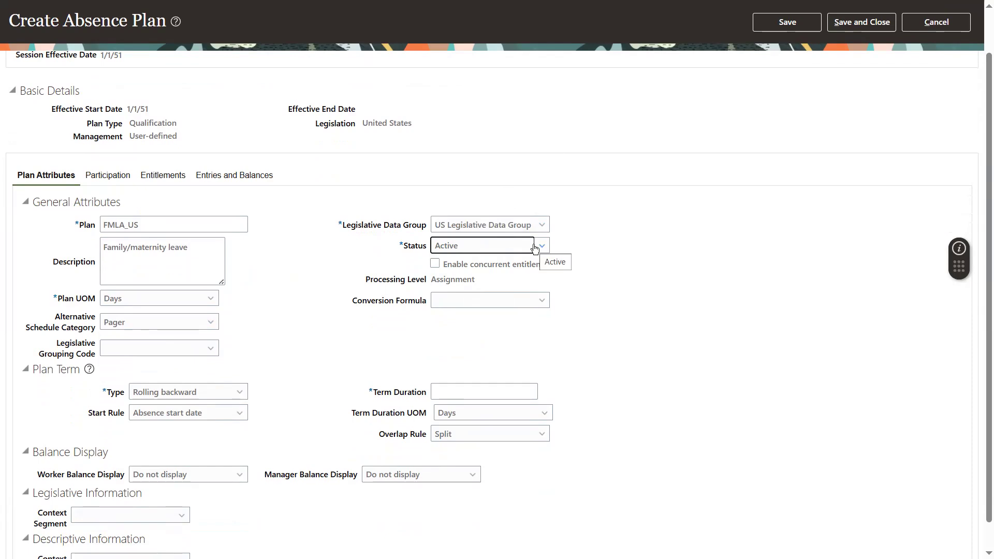
left_click(472, 269)
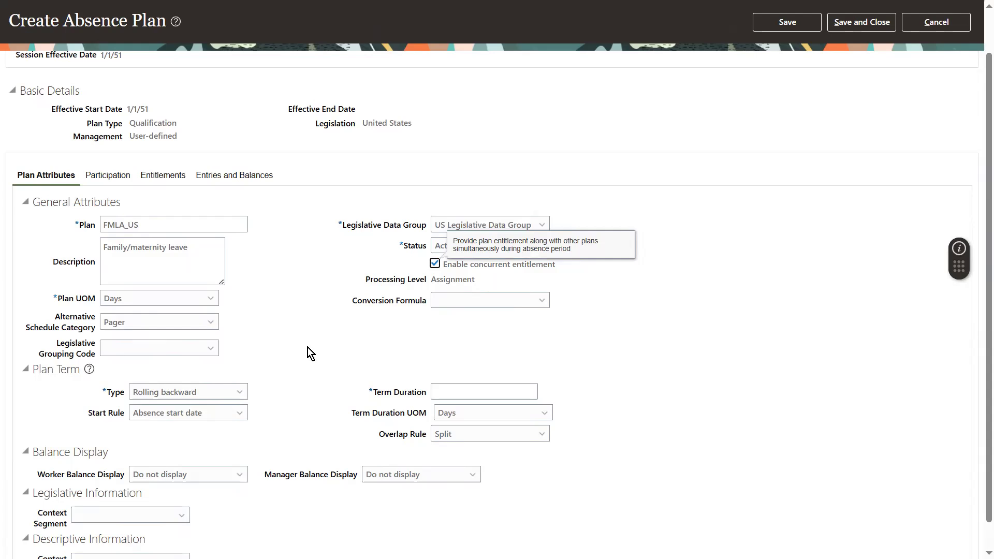
Step: Check the plan's processing level and the choices available for its conversion formula
scroll(981, 276, "down", 1)
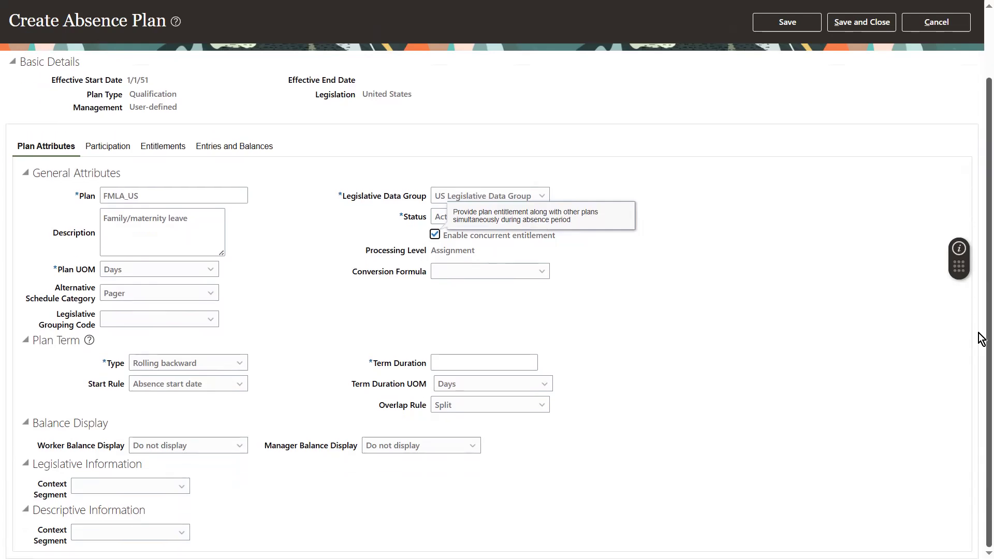
left_click(463, 275)
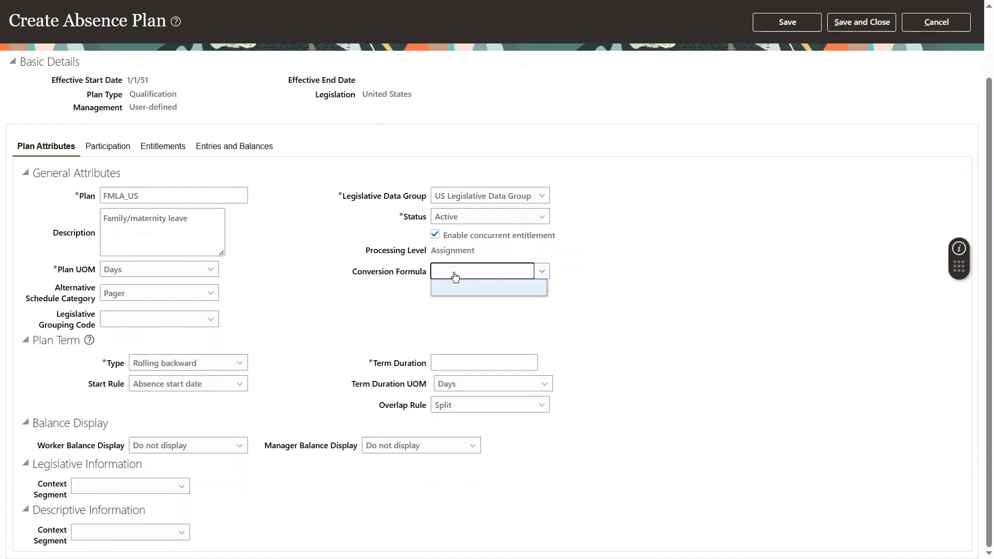
double_click(456, 251)
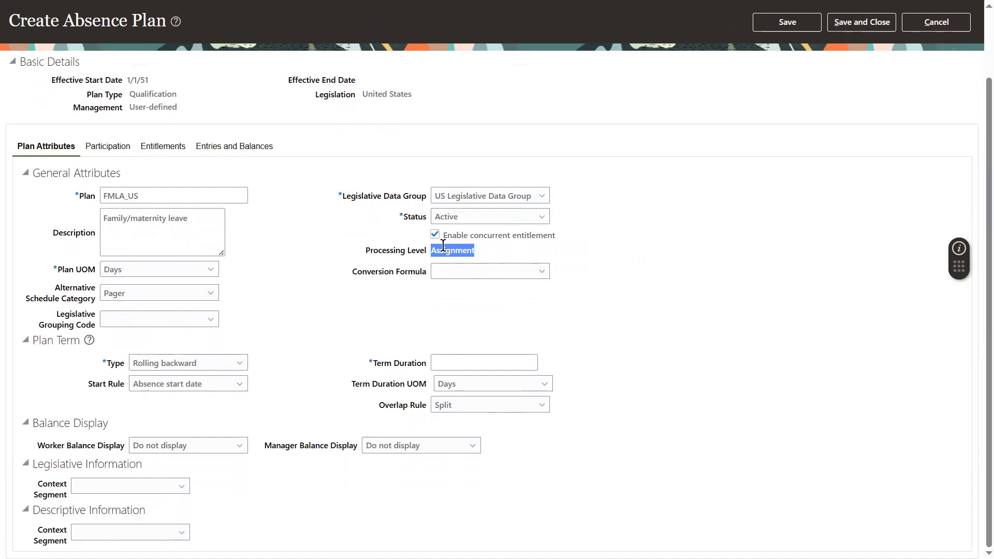
left_click(472, 273)
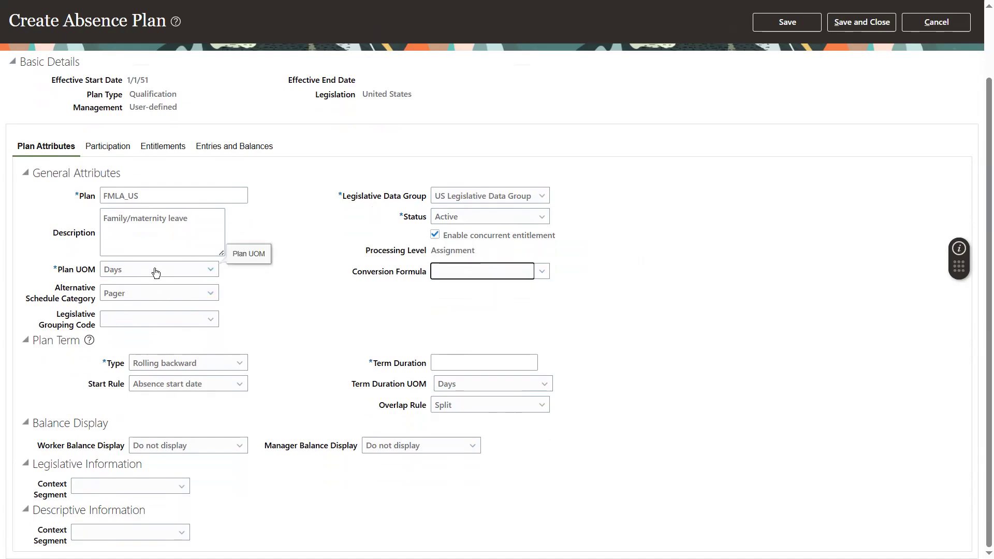
Step: Try the Calendar year plan term type and return it to Rolling backward
left_click(180, 367)
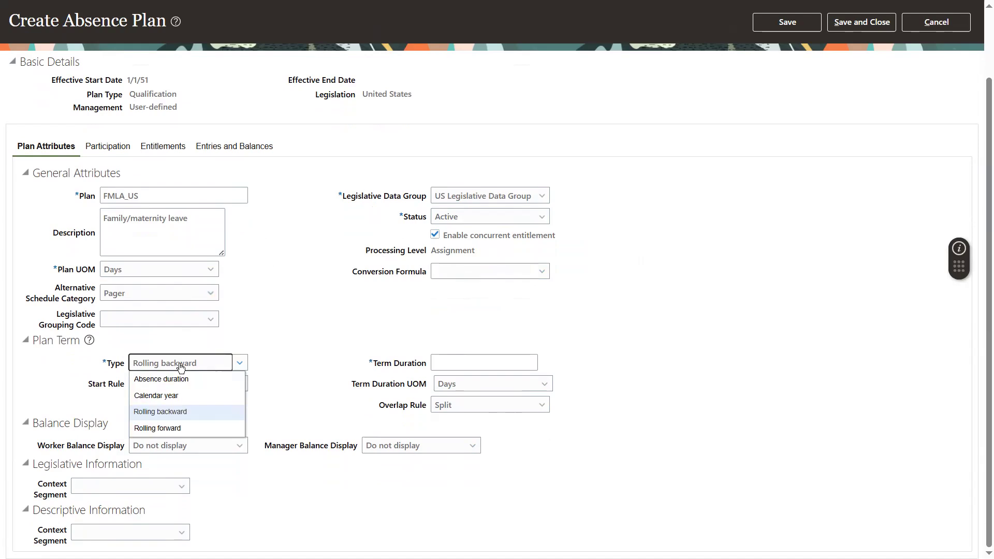
left_click(176, 396)
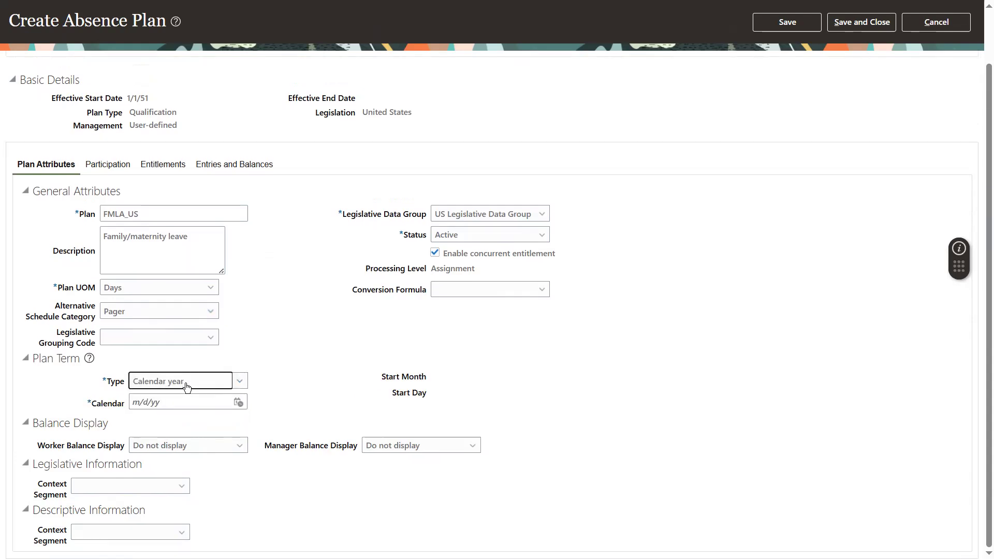
left_click(180, 407)
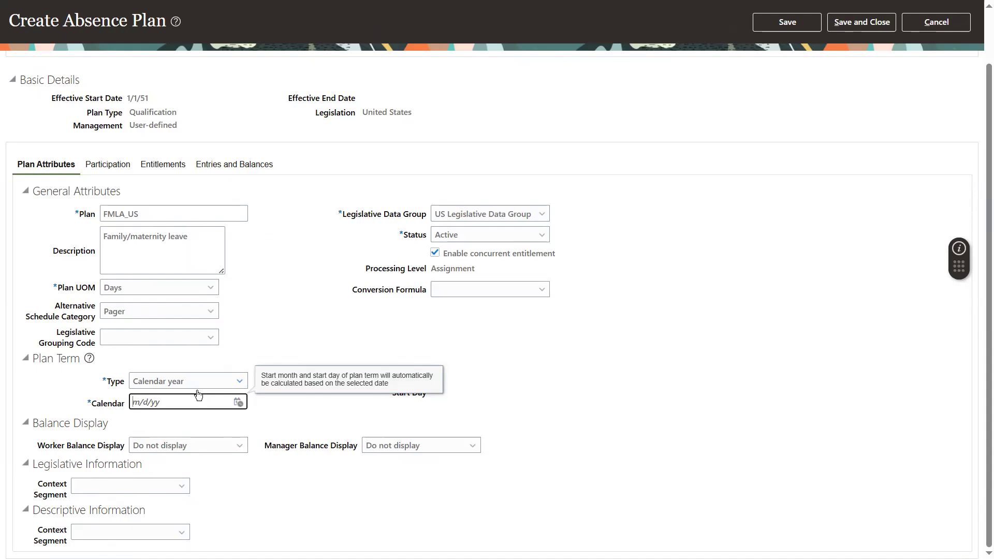
left_click(151, 491)
left_click(229, 382)
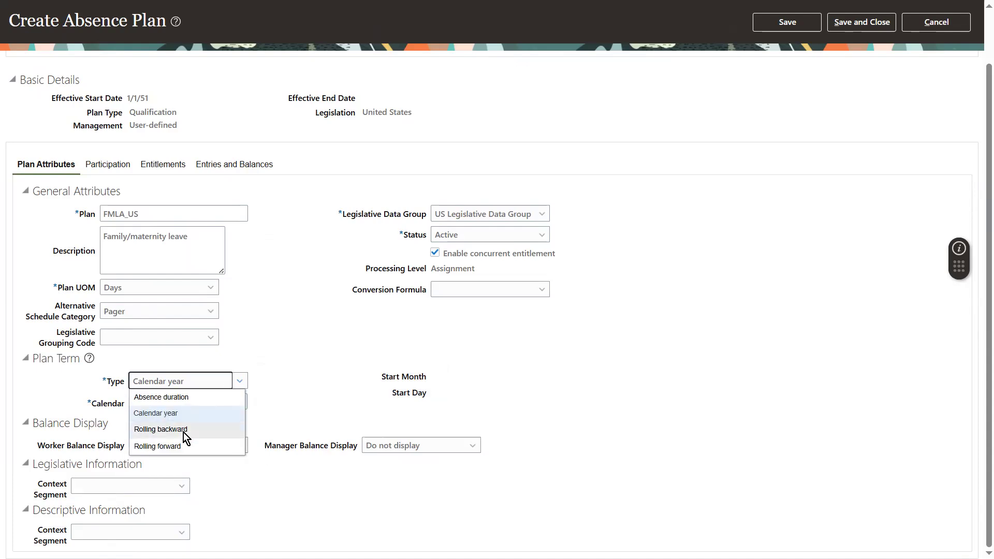
left_click(175, 433)
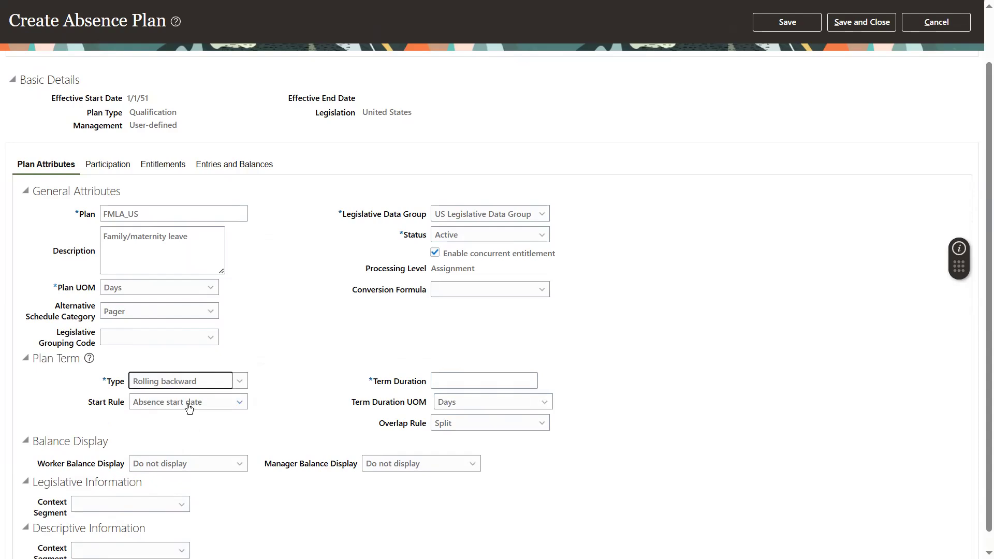
Step: Set the plan term duration to 6 months
left_click(531, 379)
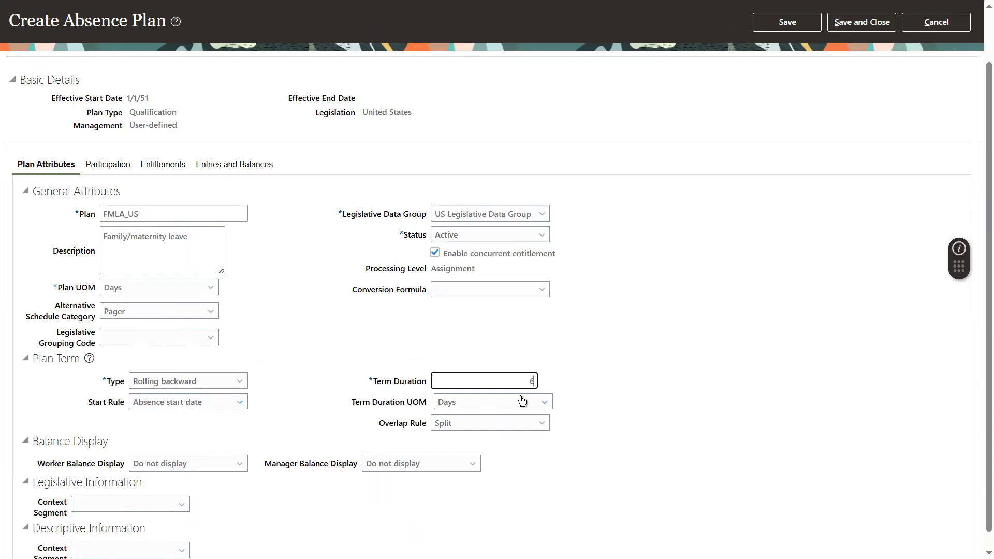
left_click(522, 401)
left_click(450, 450)
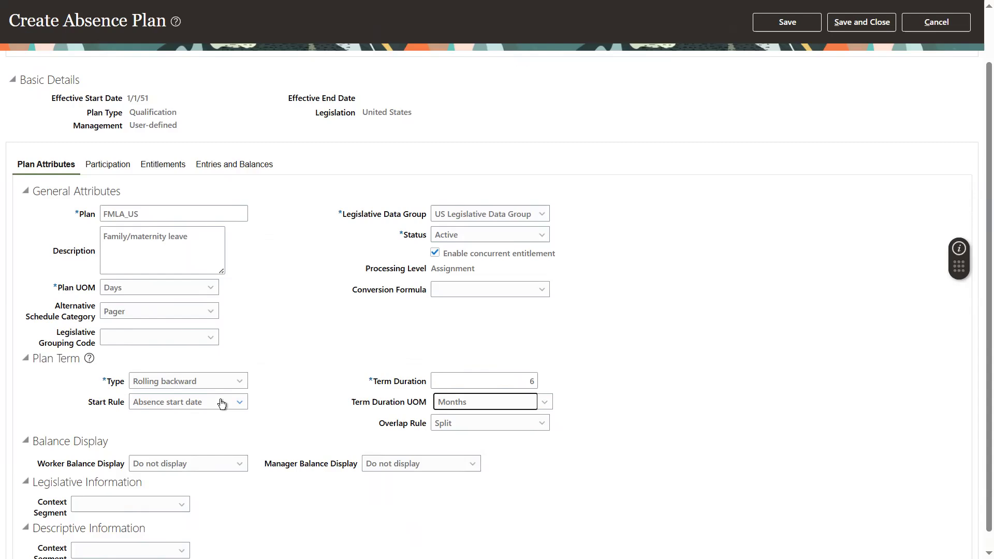
Step: Try Include and Exclude as the plan term's overlap rule and return it to Split
left_click(509, 423)
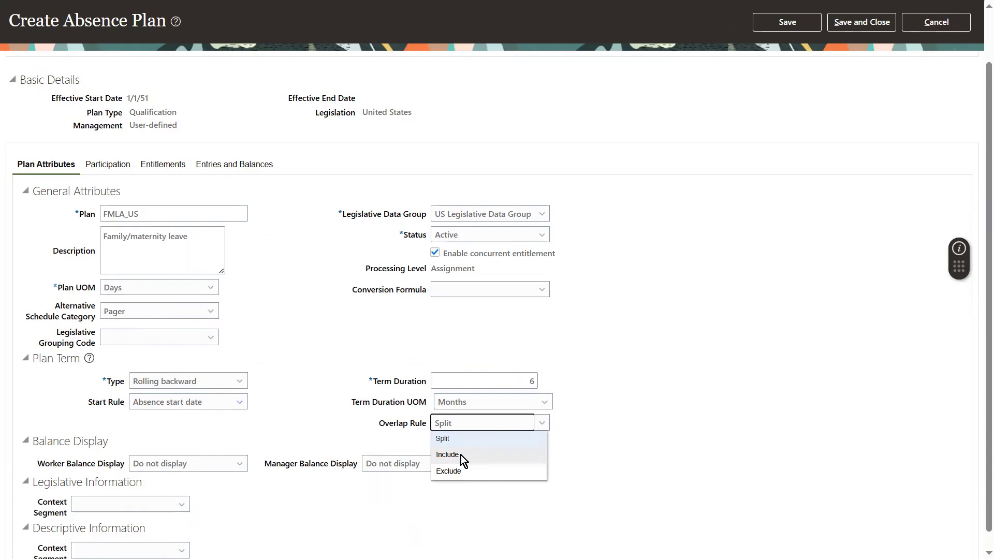
left_click(561, 425)
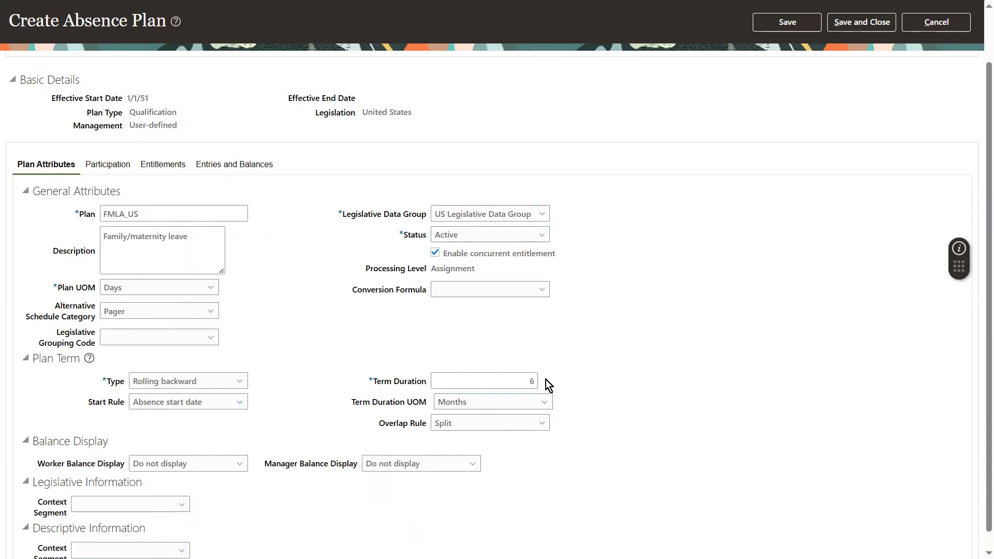
left_click(483, 426)
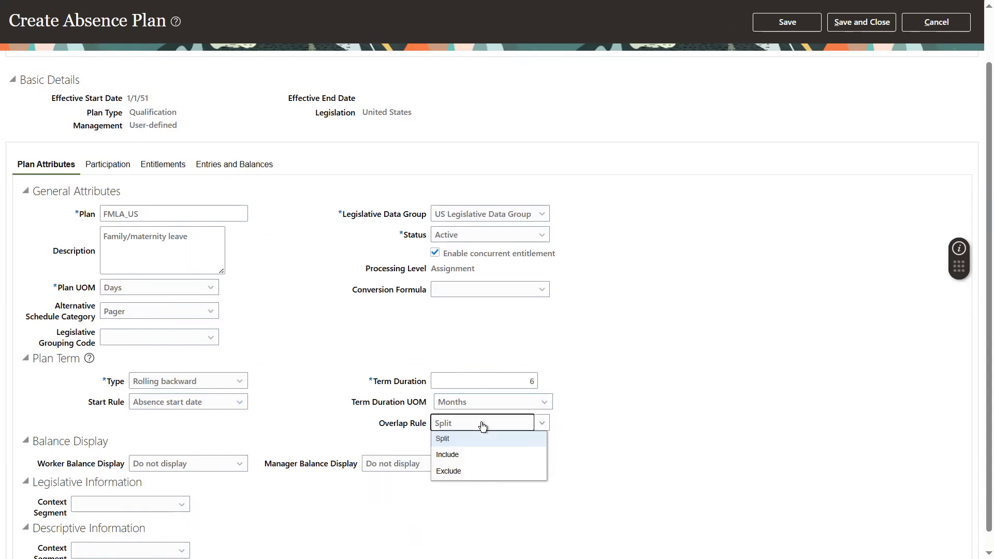
left_click(448, 458)
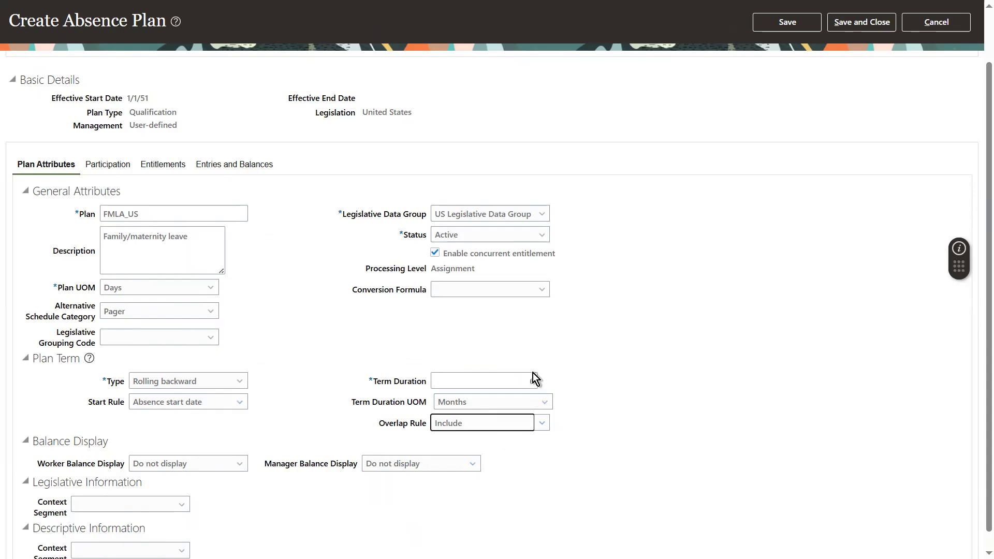
left_click(473, 423)
left_click(443, 469)
left_click(480, 430)
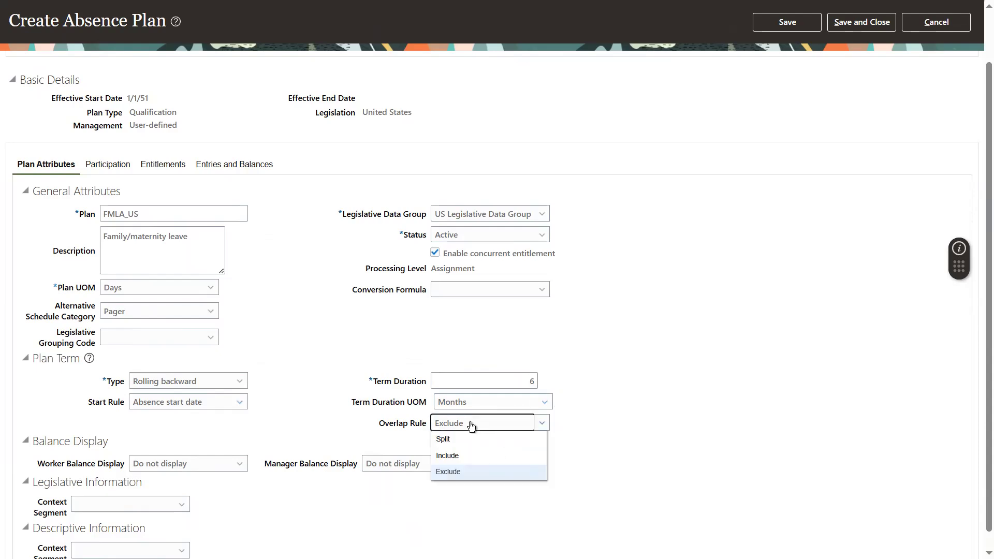
left_click(452, 443)
left_click(466, 424)
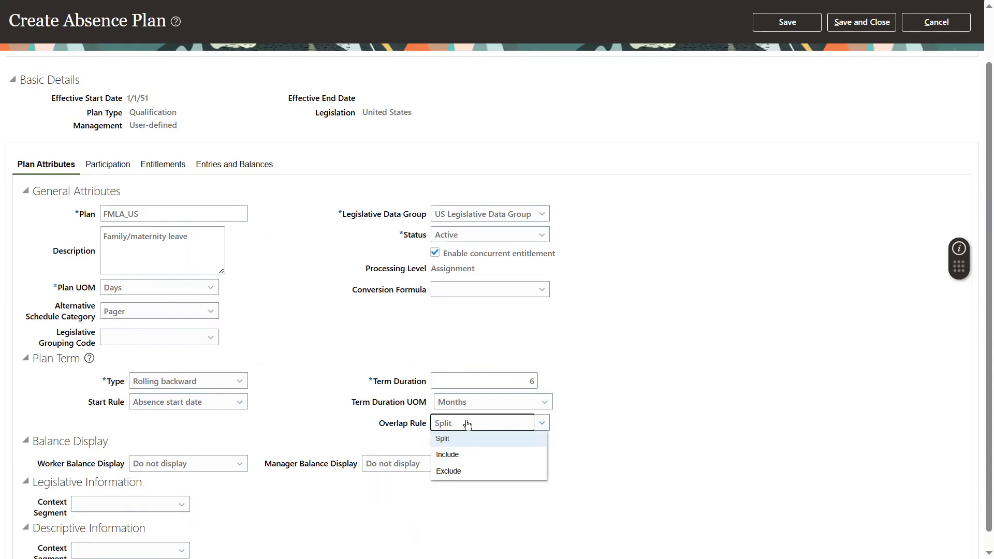
left_click(534, 408)
left_click(636, 398)
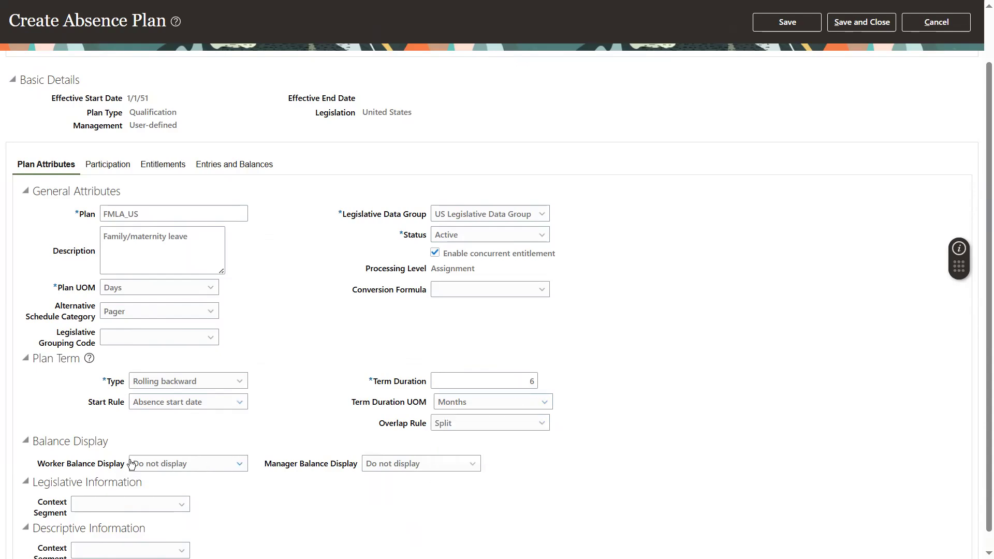
Step: Review the balance display choices for workers and managers, and set the worker balance display to Always display
left_click(169, 469)
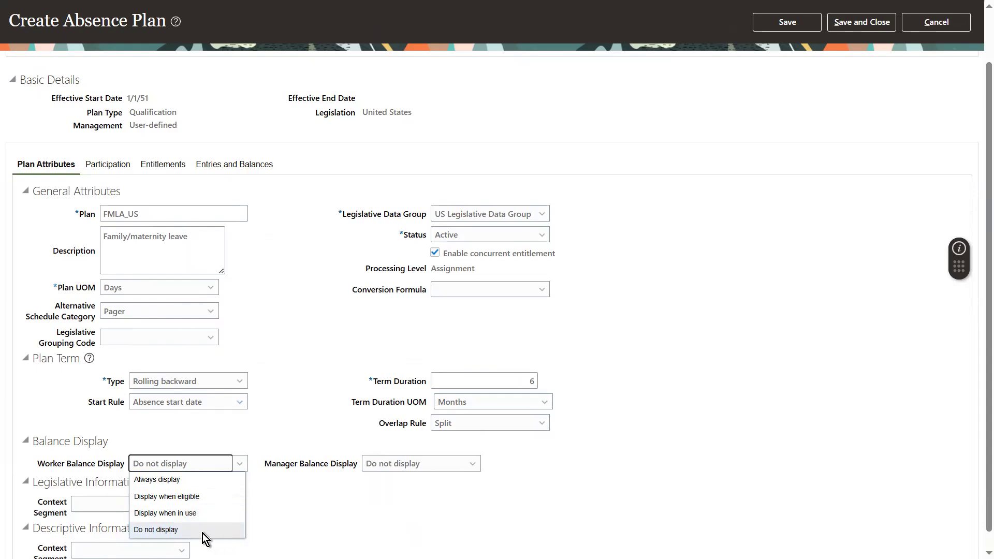
left_click(389, 466)
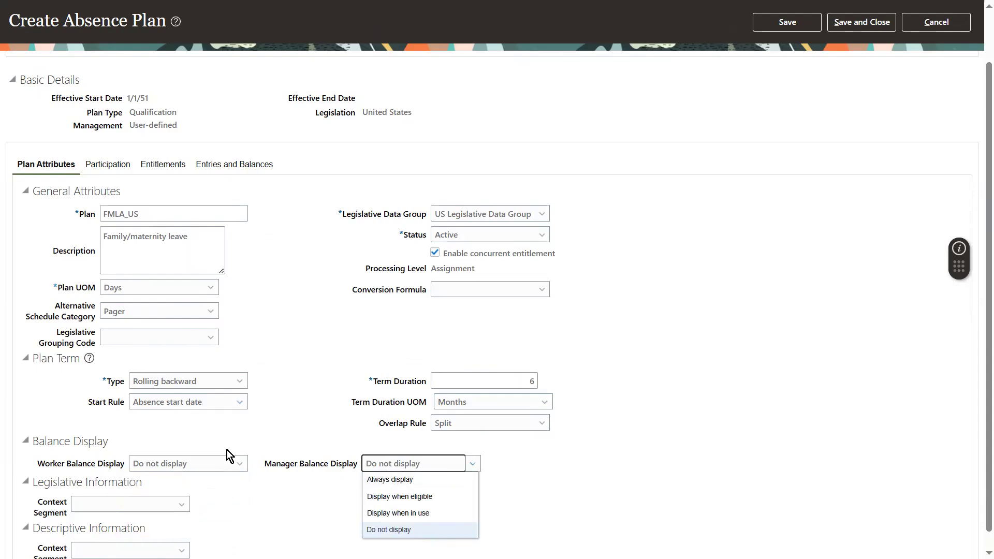
left_click(179, 469)
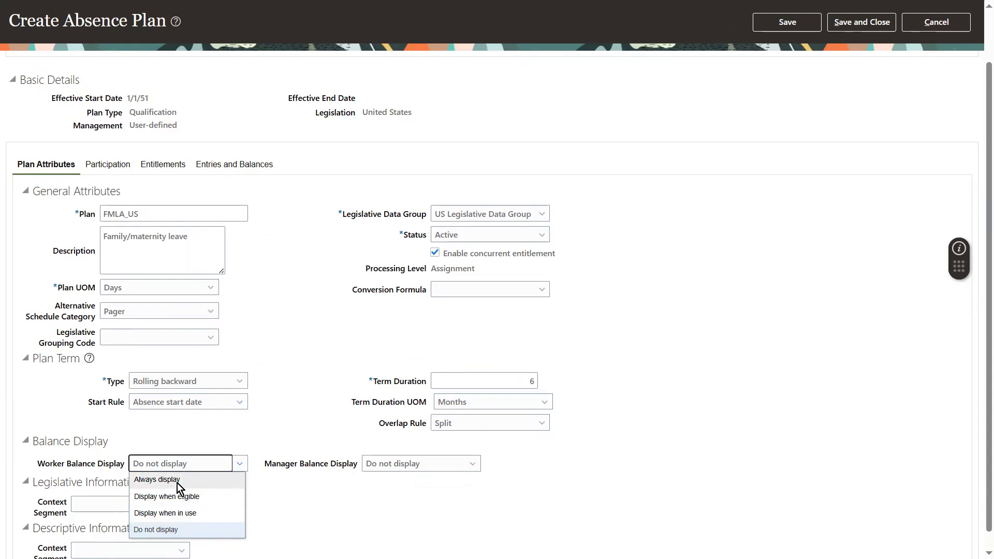
left_click(177, 483)
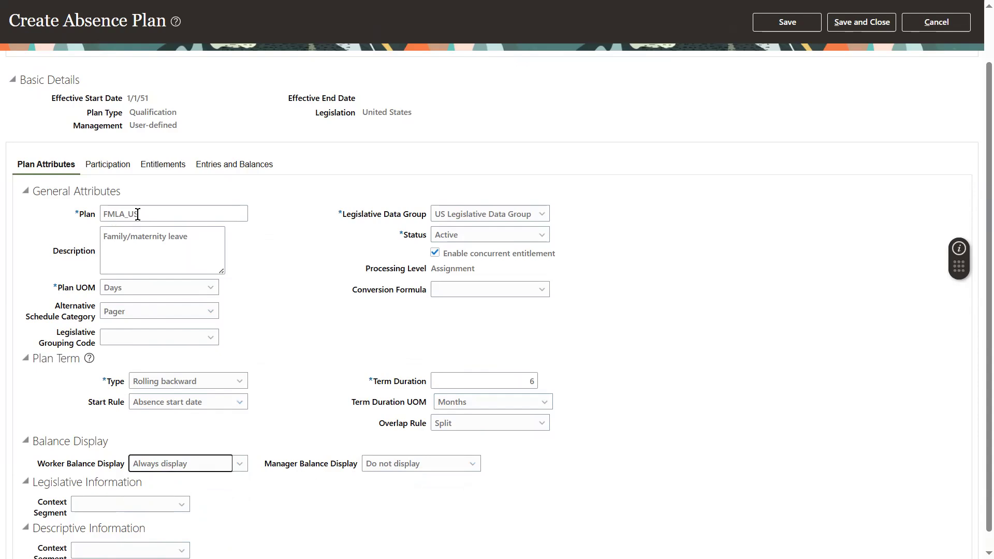
Step: Compare the plan's qualification date rule choices under participation with the entitlement start date choices under entitlements
left_click(111, 163)
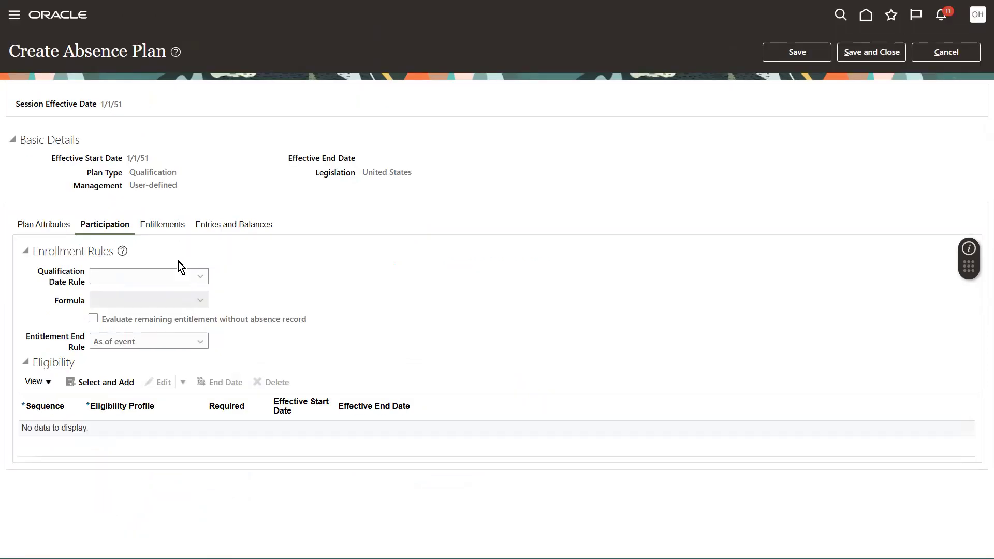
left_click(98, 281)
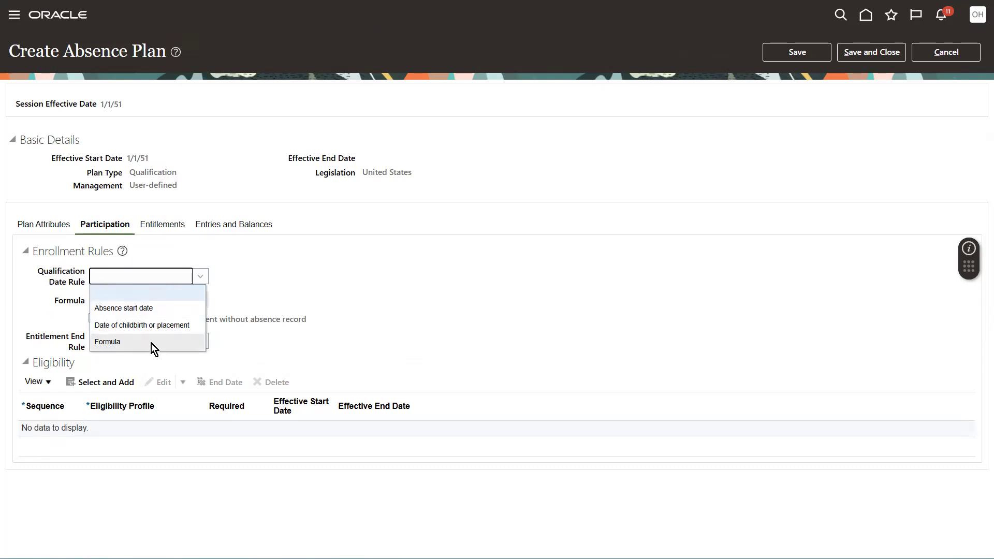
left_click(162, 250)
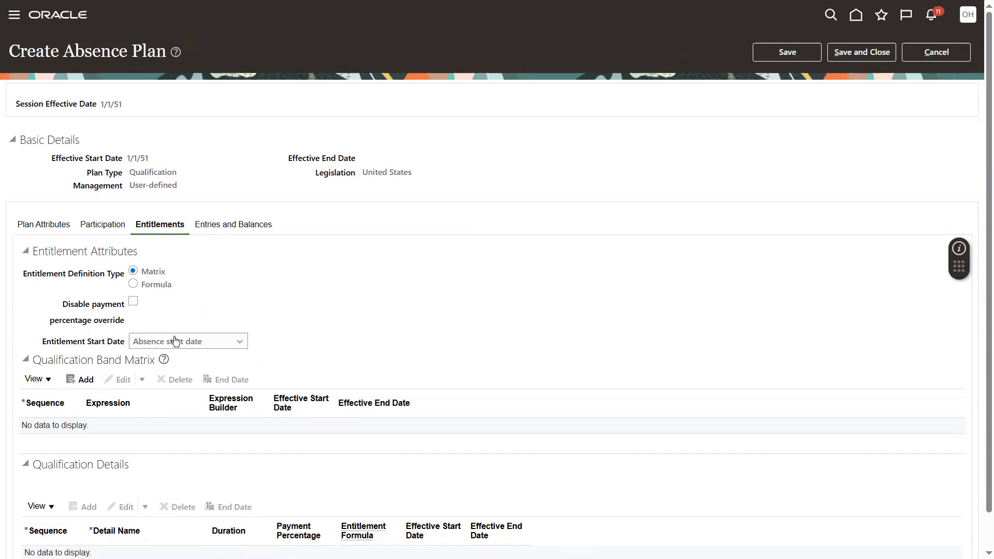
left_click(101, 230)
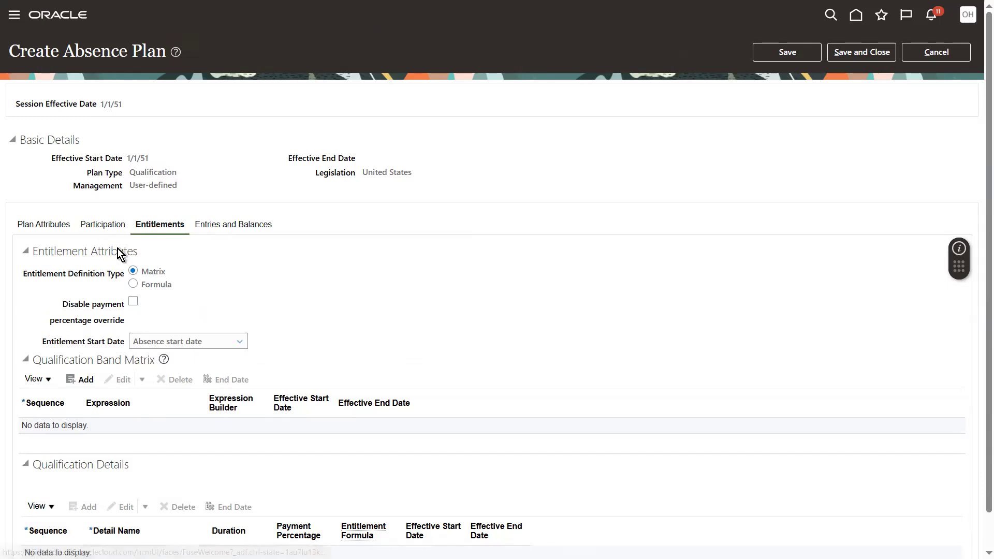
left_click(151, 228)
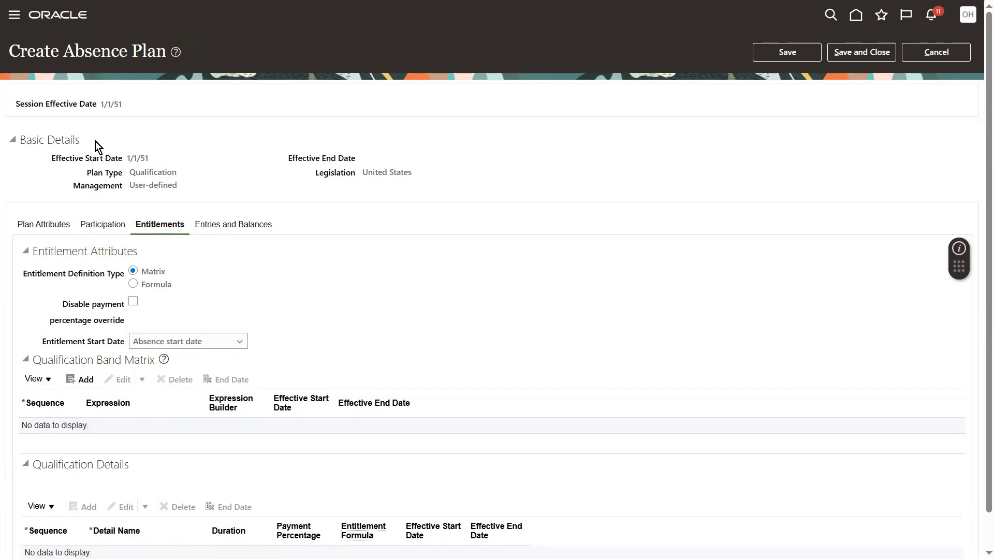
left_click(155, 343)
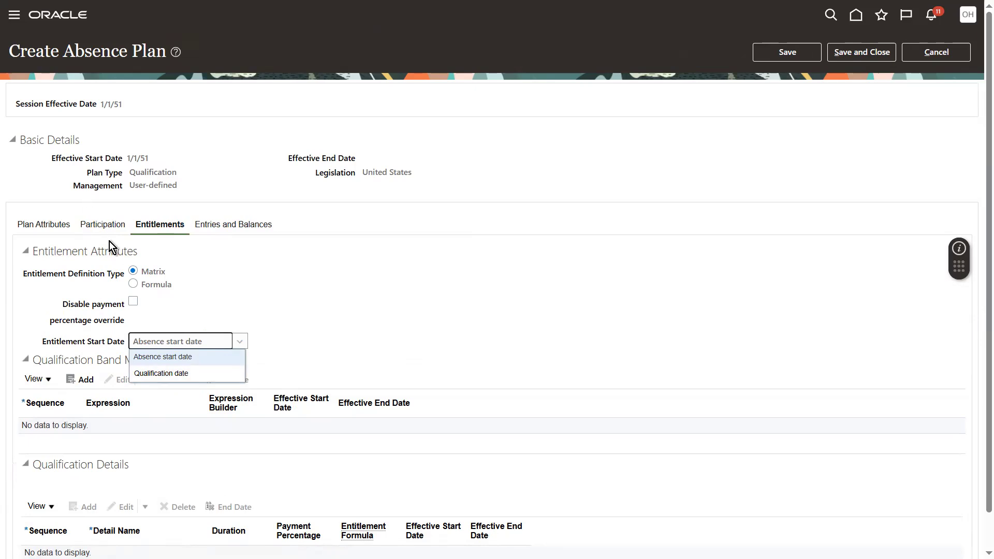
left_click(95, 229)
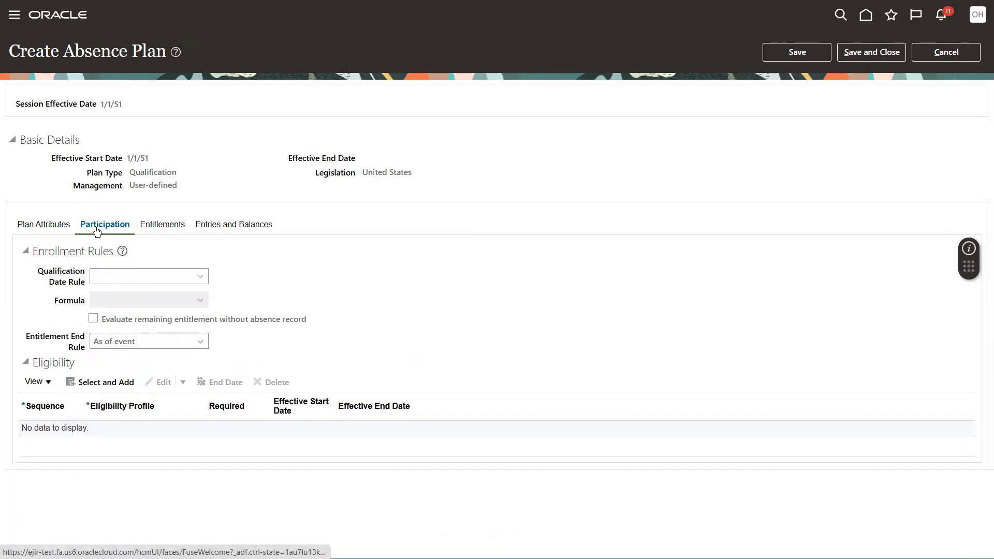
left_click(125, 283)
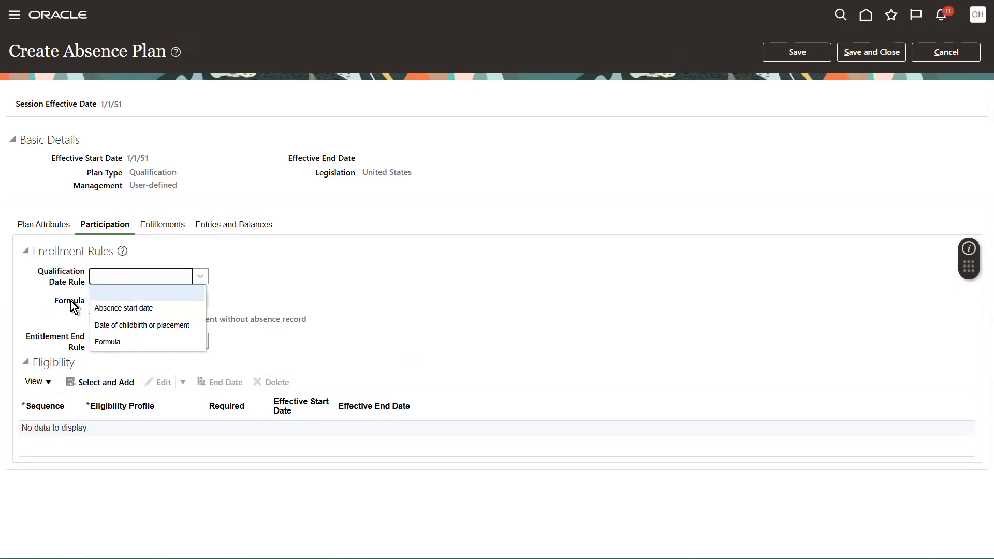
left_click(236, 267)
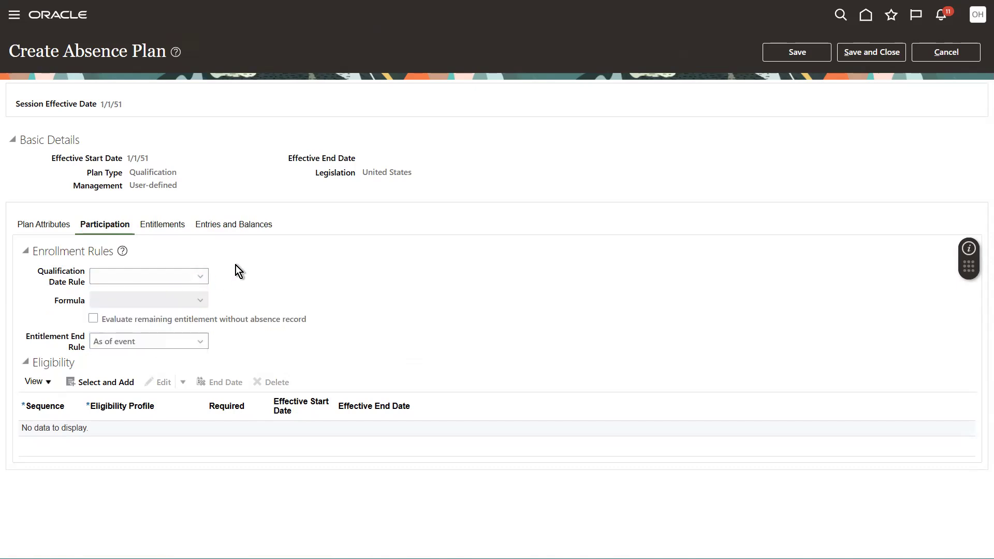
Step: Try Date of childbirth or placement and Formula as the qualification date rule, and check which formulas can be chosen
left_click(162, 283)
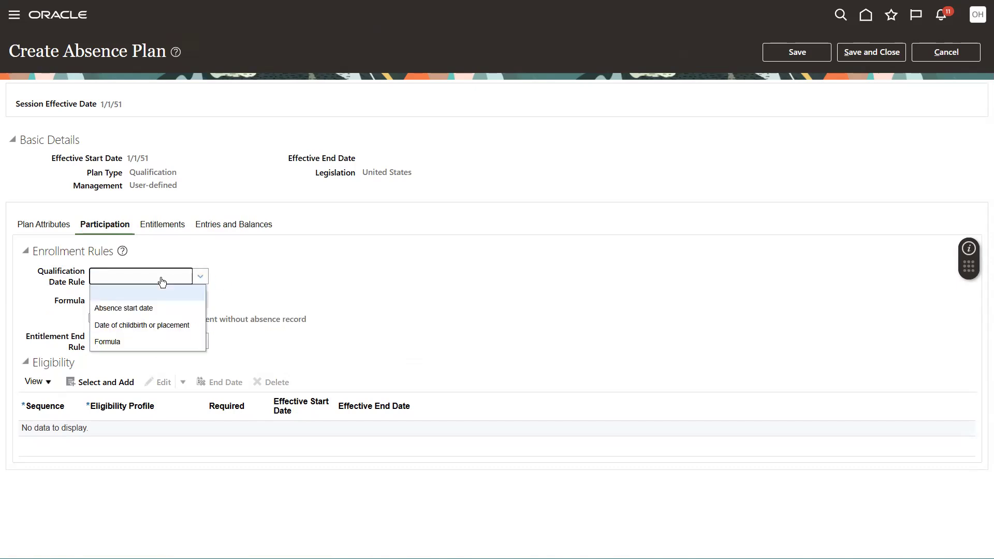
left_click(138, 325)
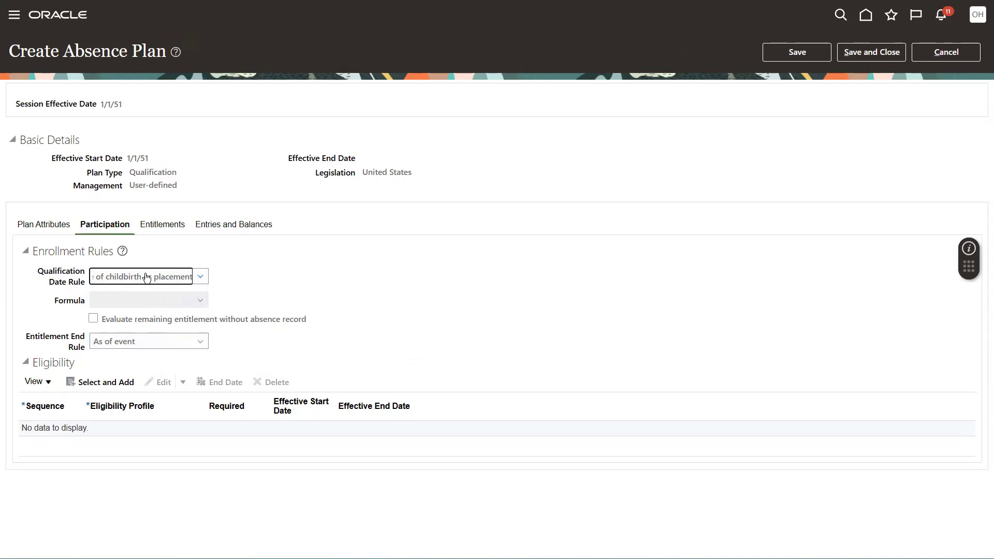
left_click(146, 276)
left_click(115, 329)
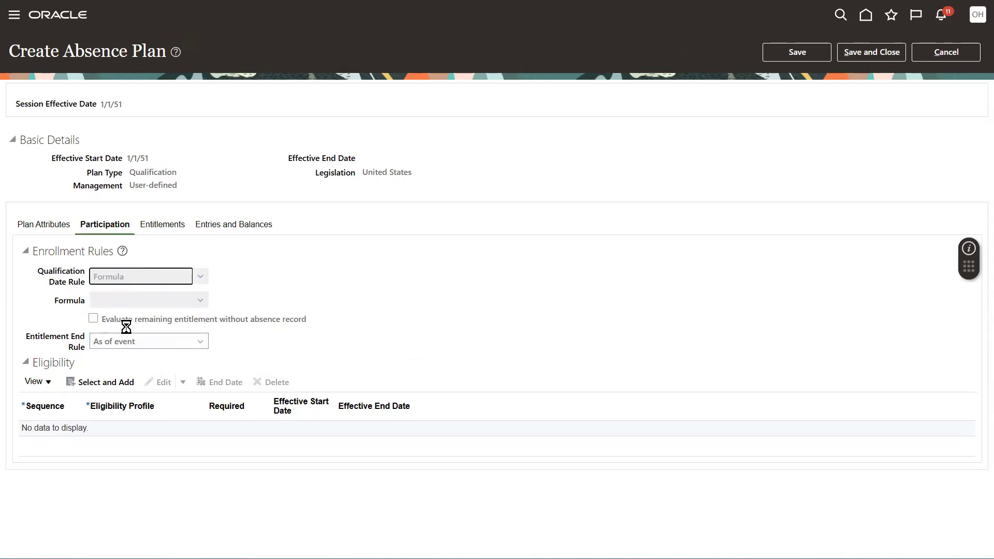
left_click(171, 309)
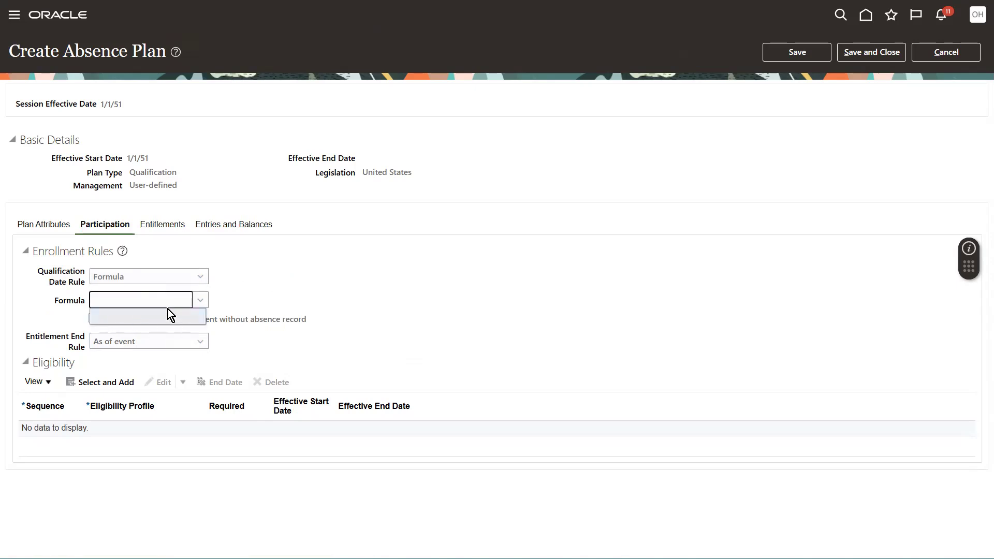
Step: Check the plan's entitlement start date choices again and return to the participation settings
left_click(158, 226)
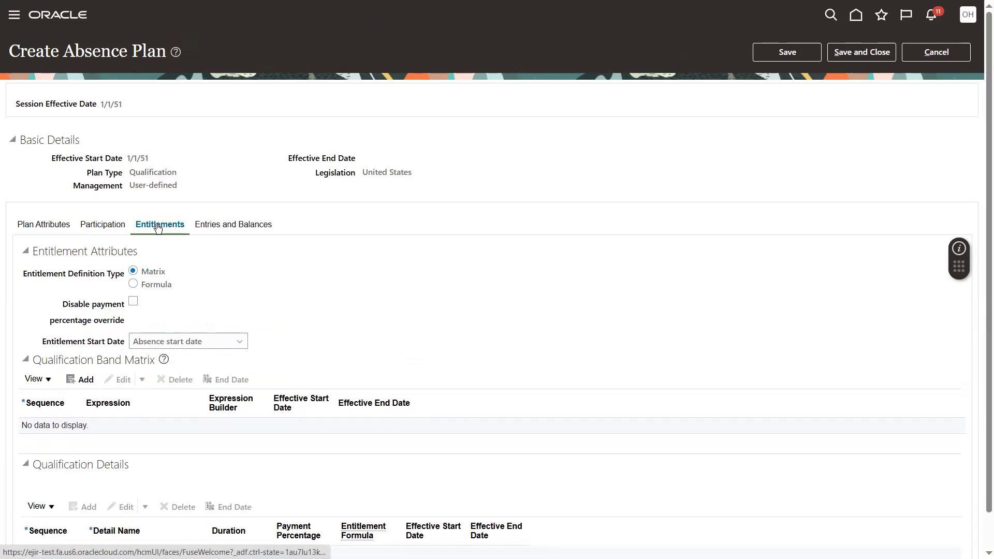
left_click(193, 342)
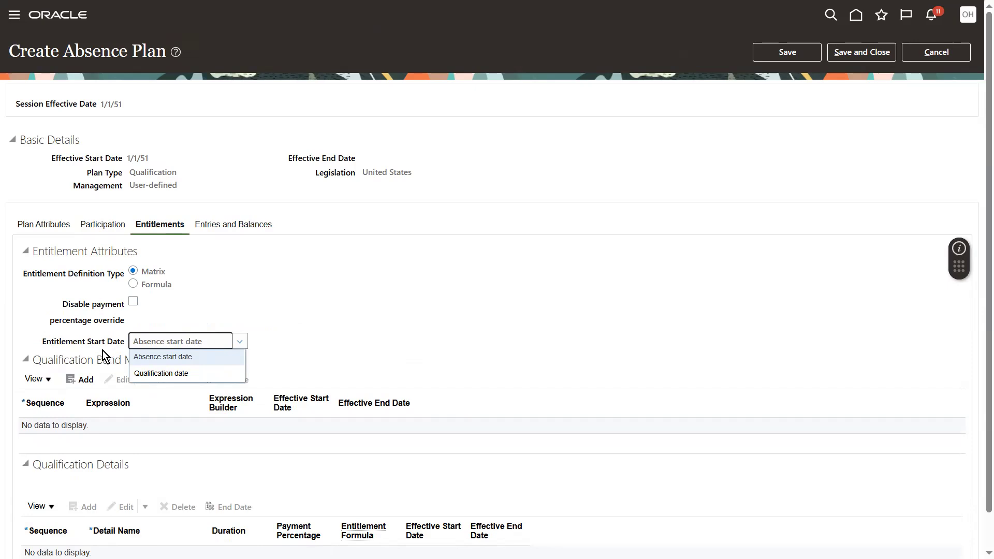
left_click(100, 228)
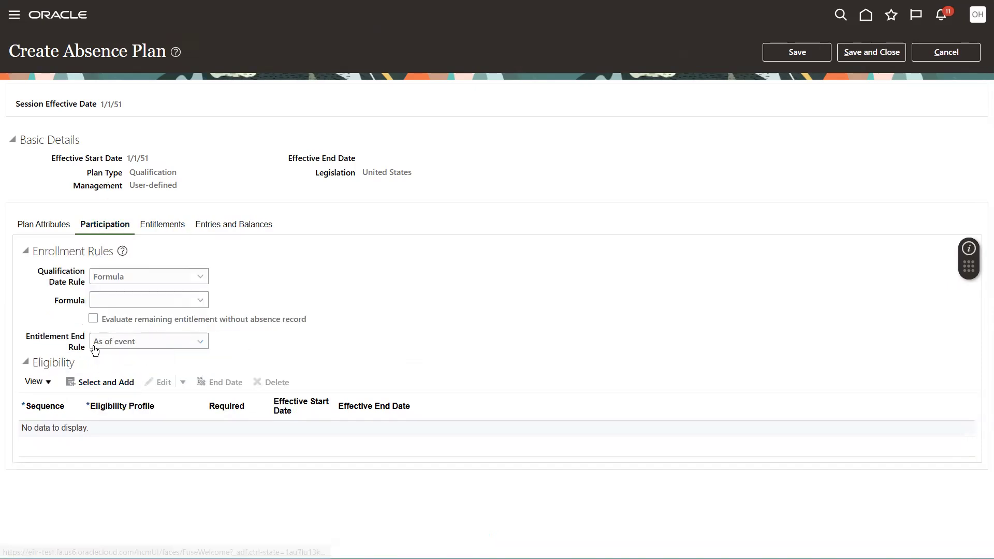
Step: Review the choices for the entitlement end rule, keeping As of event
left_click(130, 345)
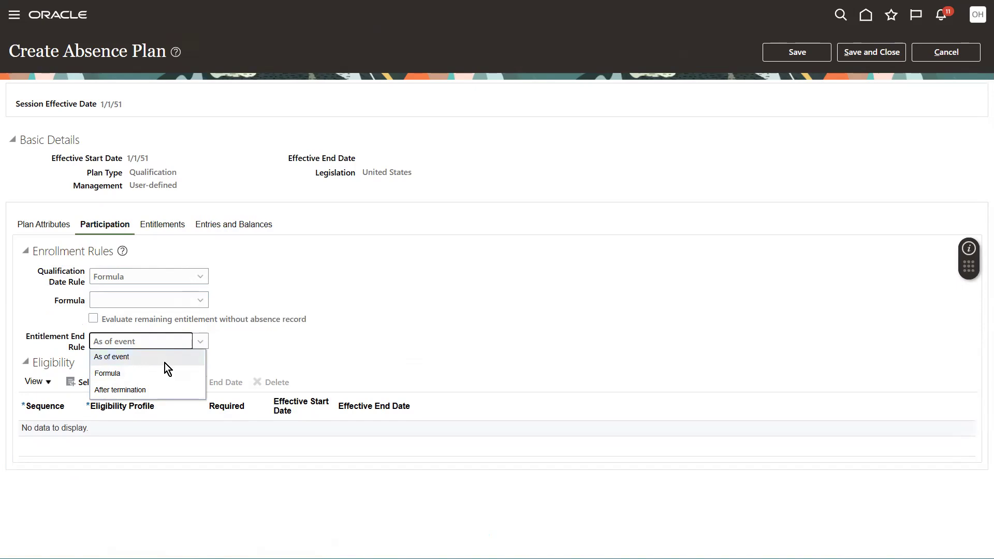
left_click(135, 359)
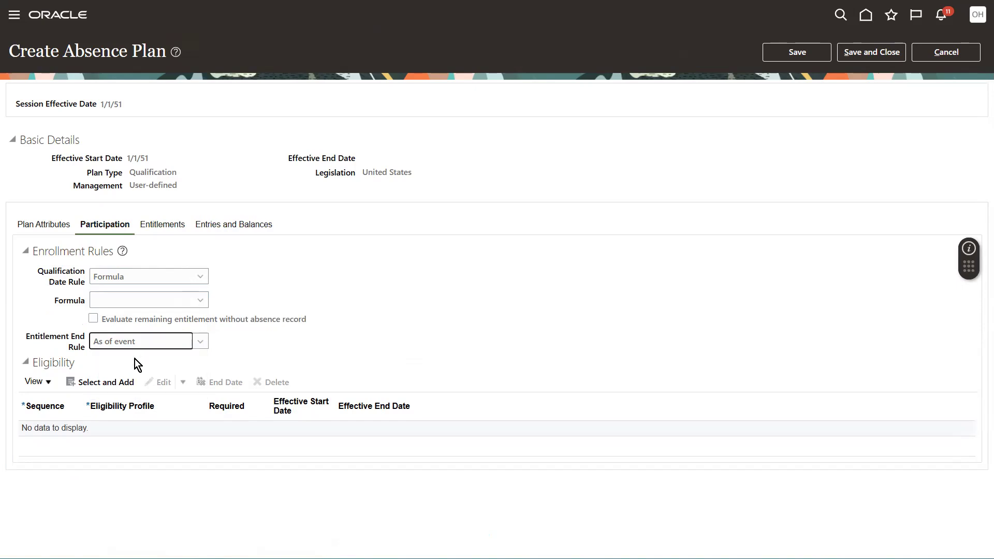
left_click(129, 343)
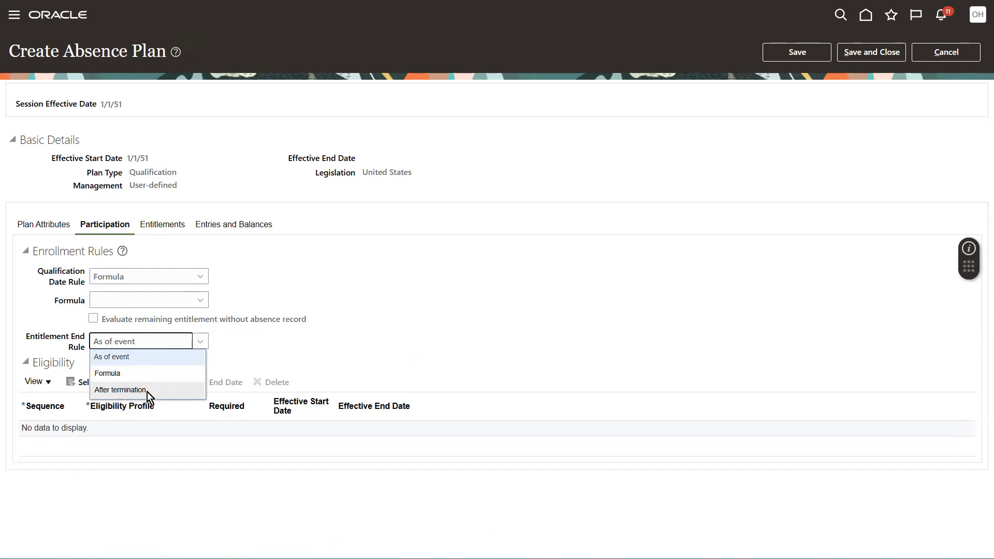
left_click(448, 313)
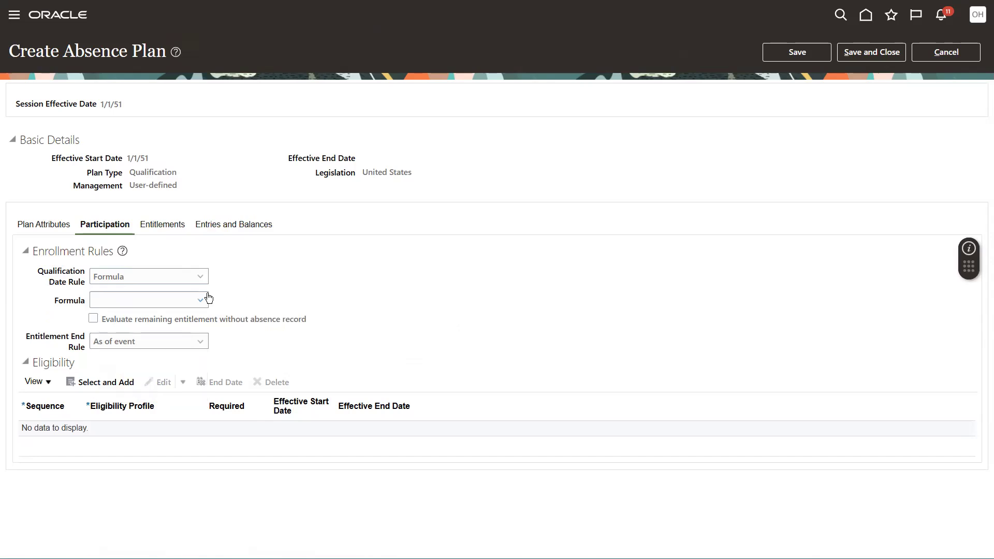
Step: Set the qualification date rule to Date of childbirth or placement and enable evaluating remaining entitlement without an absence record
left_click(100, 281)
left_click(107, 312)
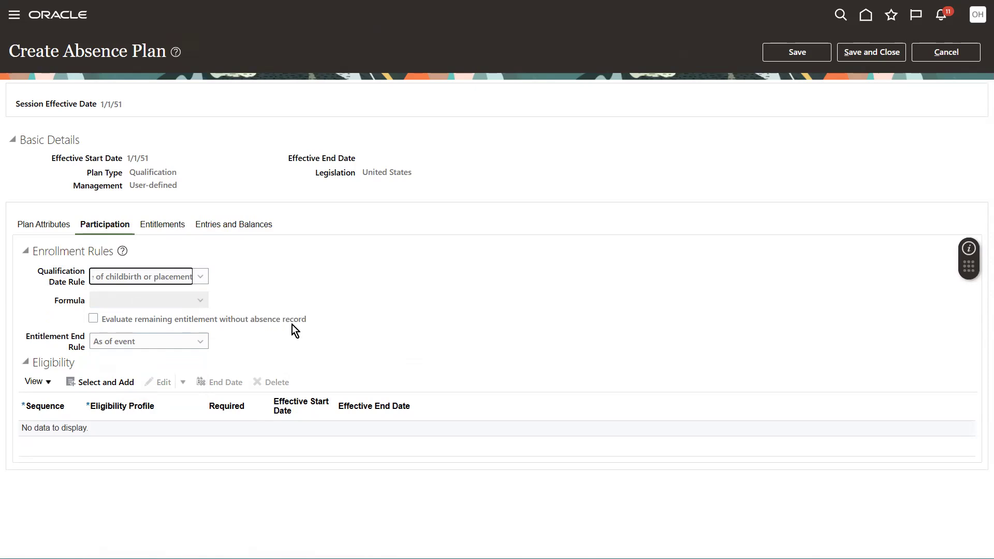
left_click(196, 322)
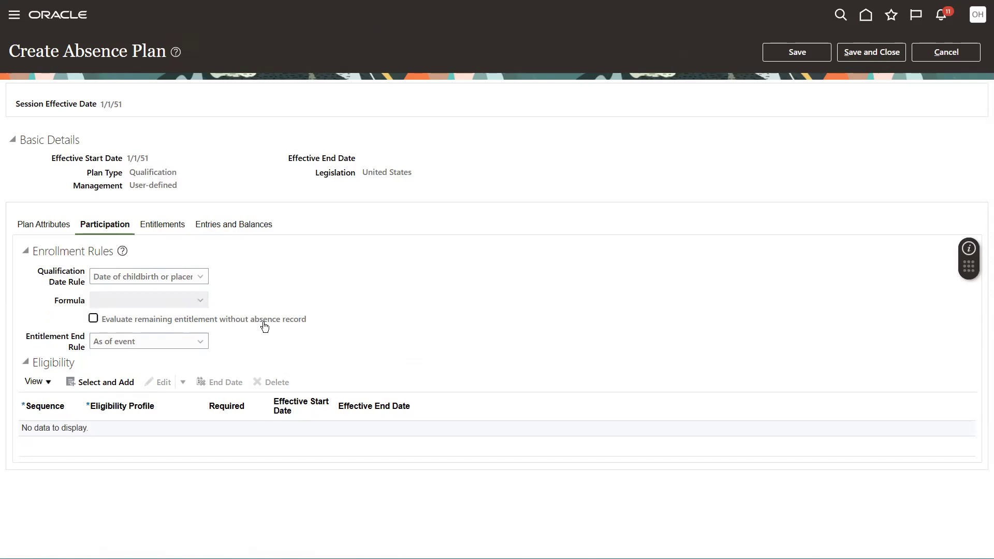
mouse_move(265, 326)
Step: Add the eligibility profile "test" to the plan with sequence 1 and mark it as required
left_click(95, 385)
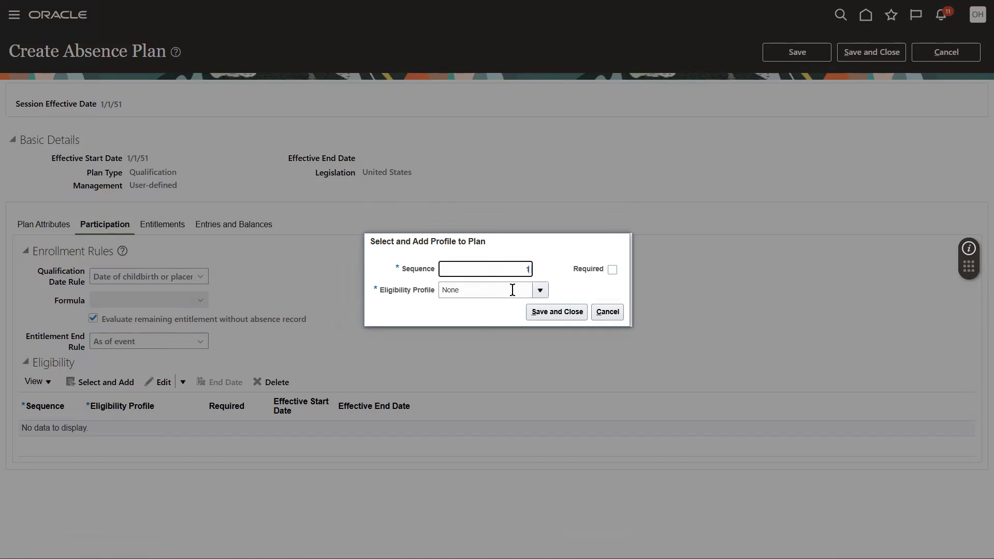
left_click(513, 290)
type("test")
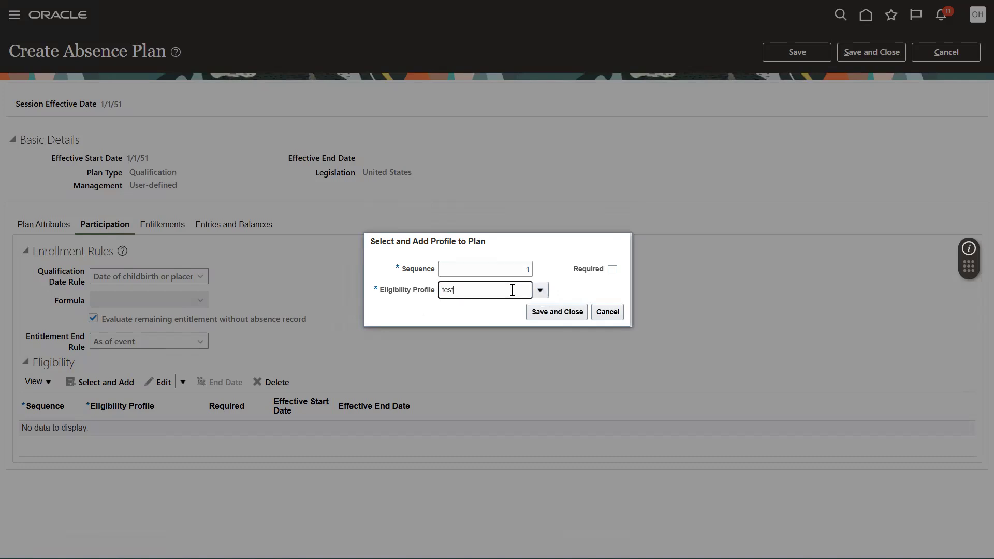
left_click(613, 270)
left_click(548, 313)
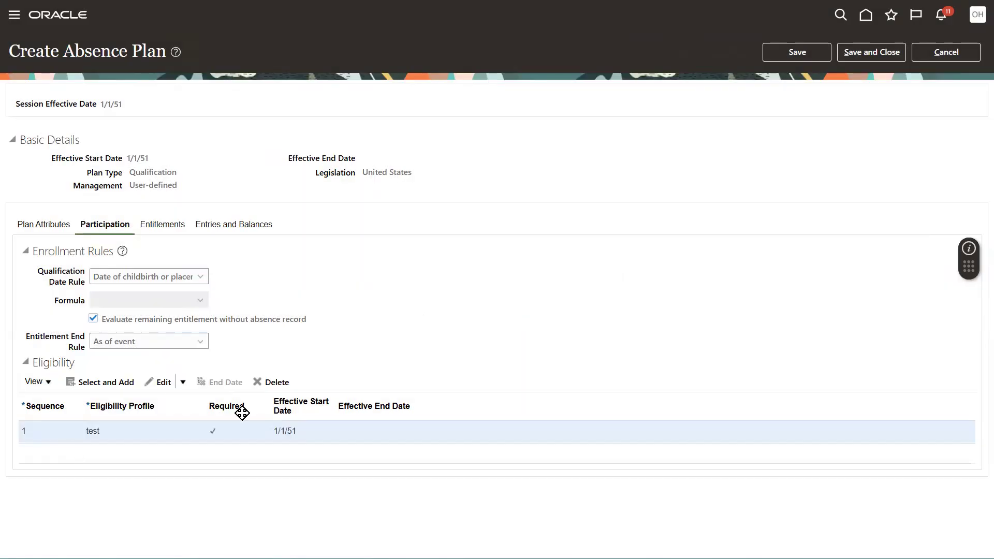
Step: Try the Formula entitlement definition type and the disabled payment percentage override, returning to Matrix with the override option cleared
left_click(159, 228)
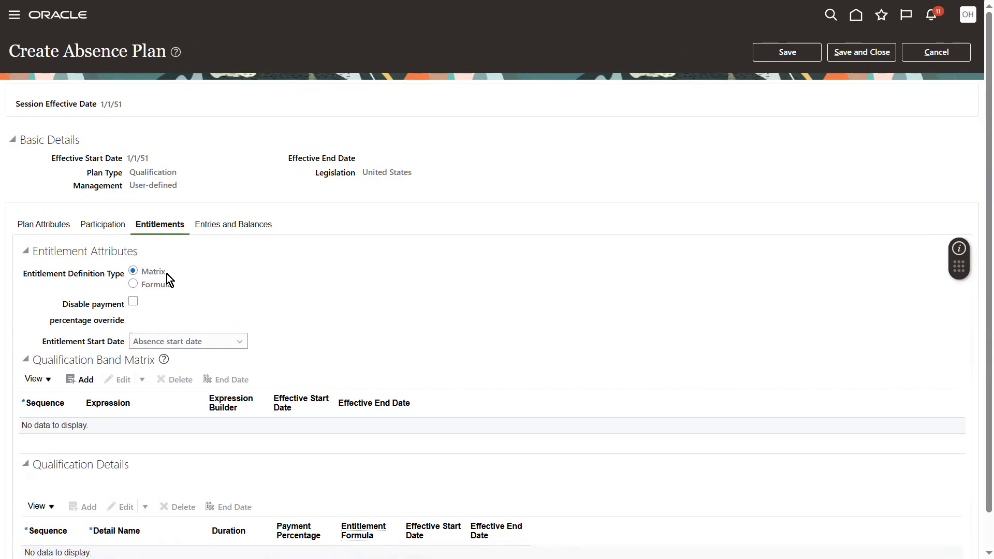
left_click(133, 283)
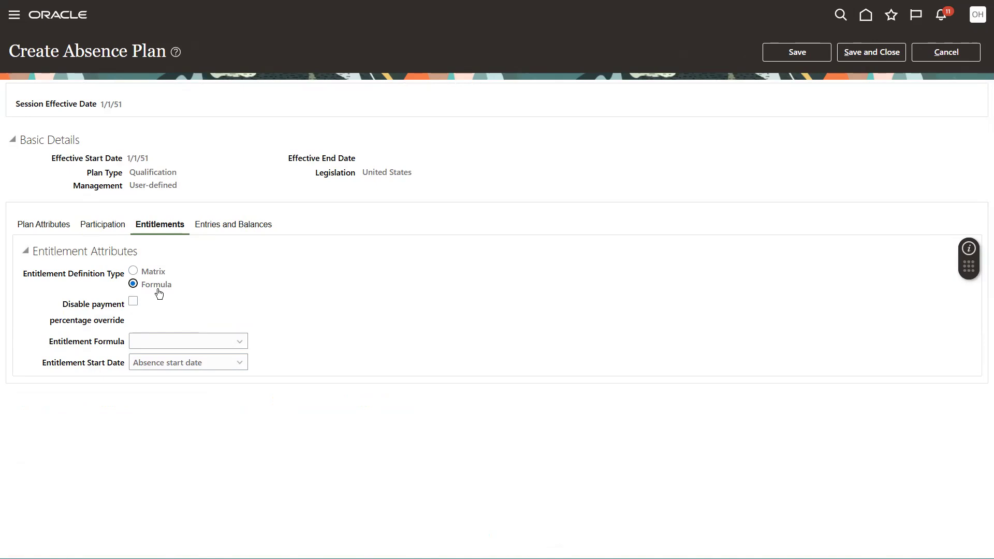
left_click(134, 270)
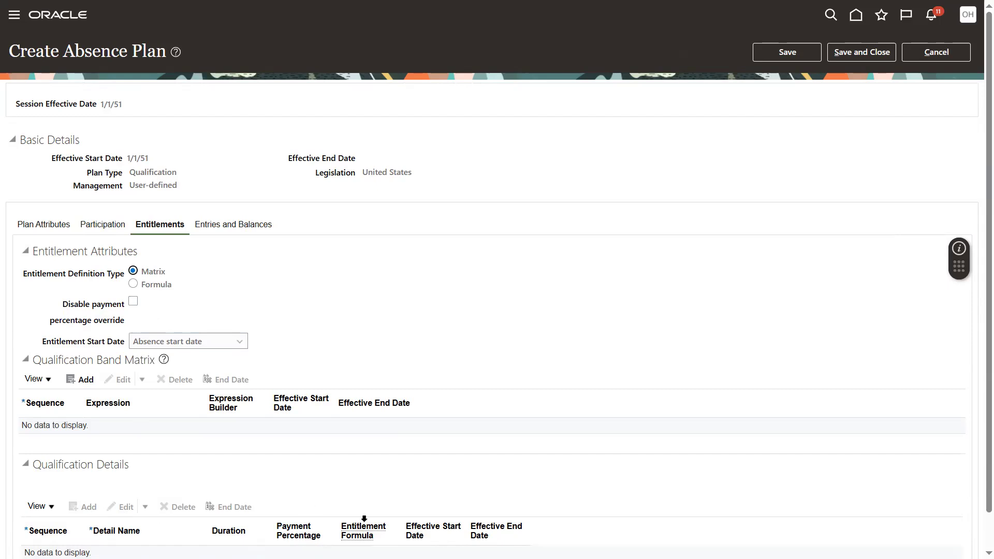
left_click(133, 303)
left_click(133, 303)
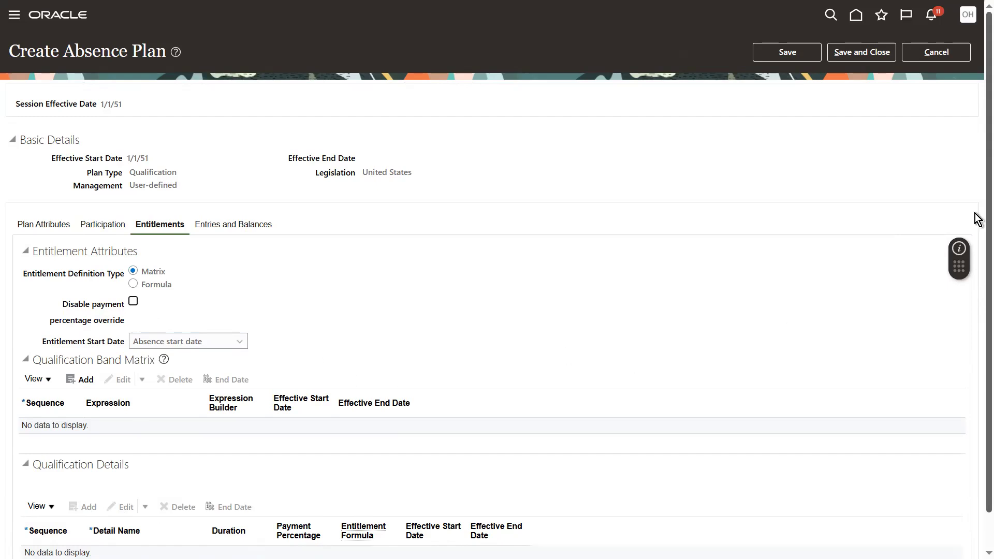
Step: Add a row to the qualification band matrix with sequence 1, keeping Absence start date as the entitlement start date
scroll(977, 290, "down", 1)
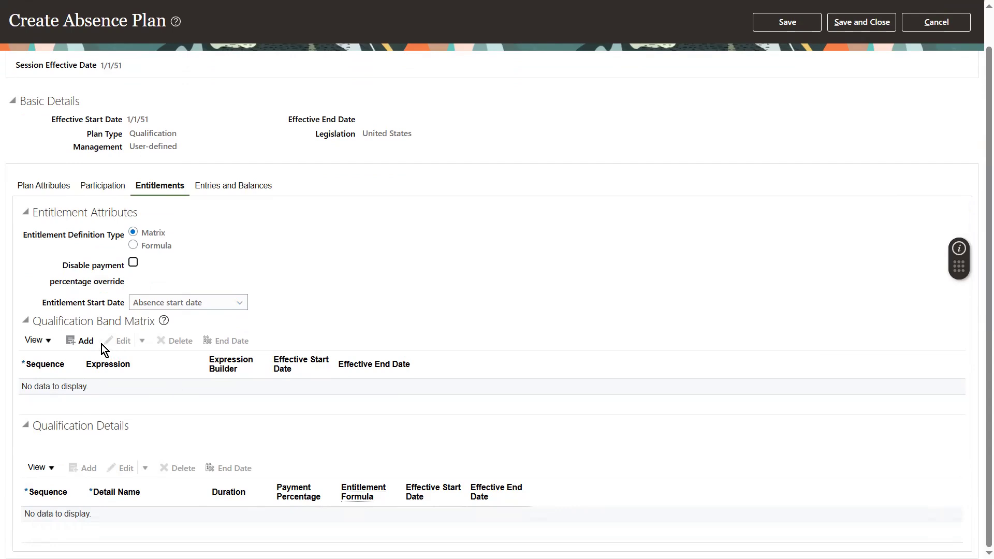
left_click(191, 306)
left_click(194, 305)
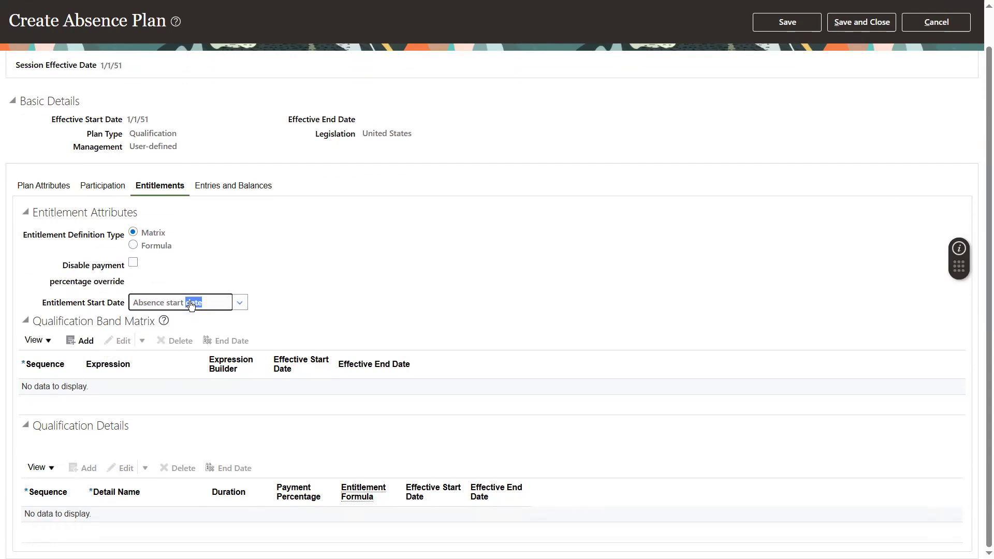
left_click(80, 341)
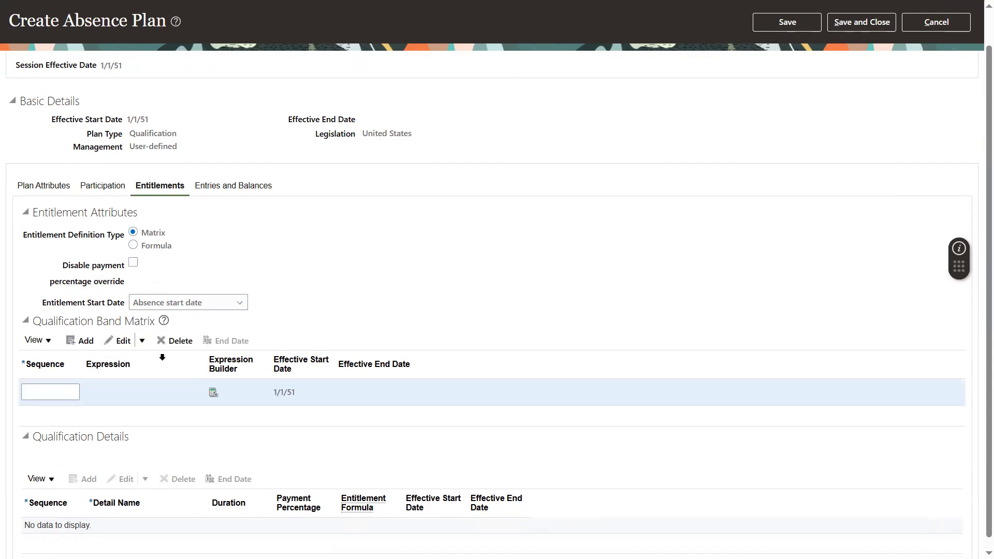
left_click(63, 393)
type("1")
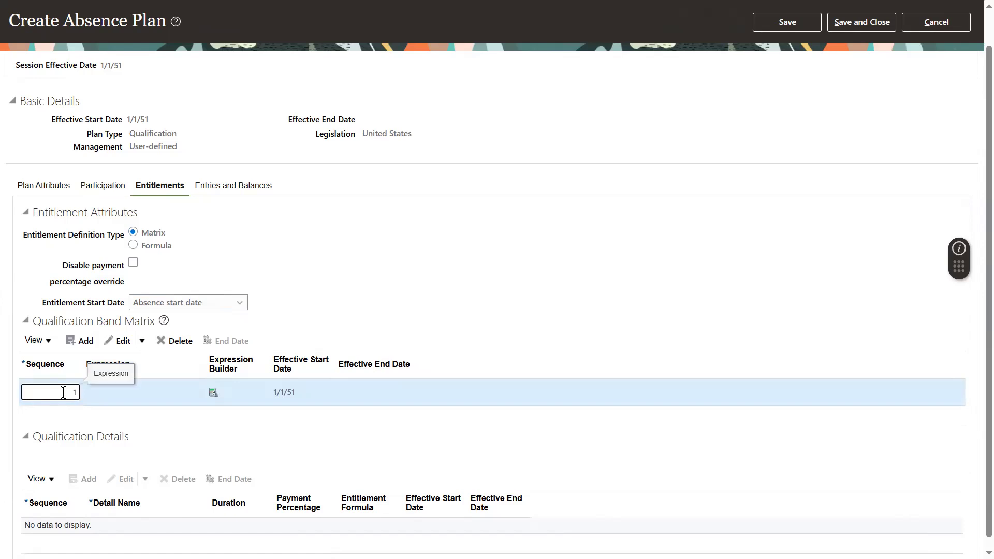
Step: Select the derived Length Of Service factor LessThanOrEqualTo5 in the expression builder for band 1
left_click(214, 393)
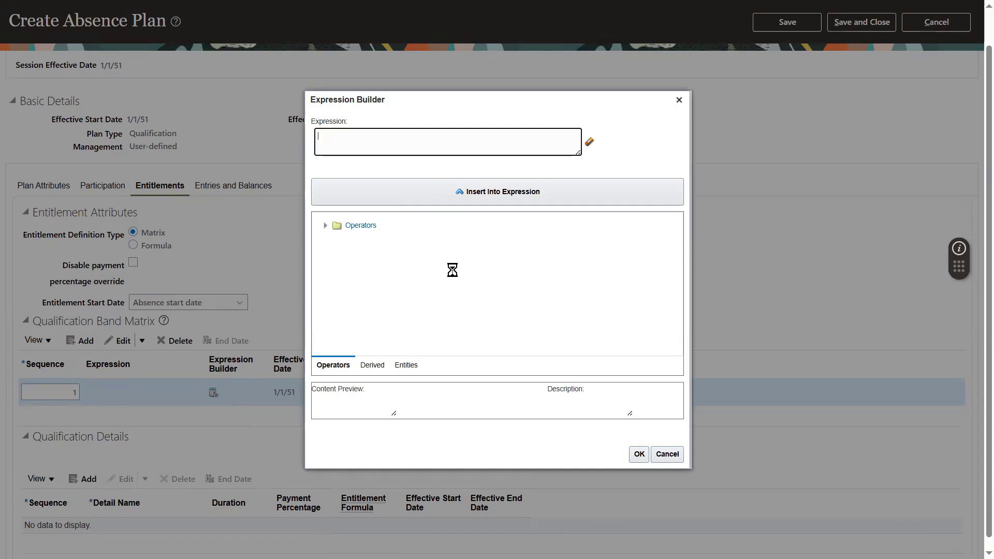
left_click(374, 365)
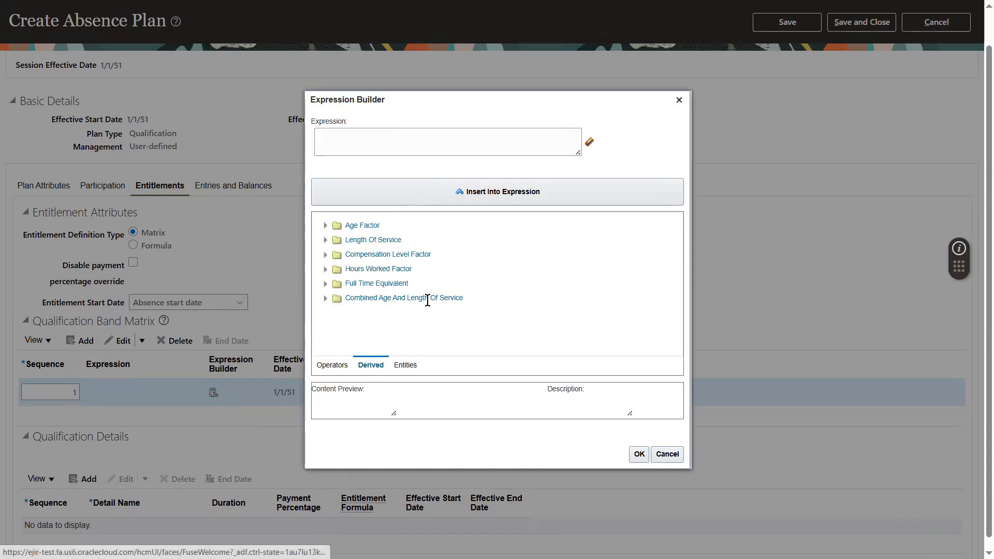
left_click(325, 240)
left_click(671, 345)
left_click(672, 345)
left_click(671, 344)
left_click(672, 344)
left_click(672, 345)
left_click(672, 344)
left_click(671, 344)
left_click(671, 344)
left_click(671, 344)
left_click(672, 344)
left_click(671, 345)
left_click(672, 344)
left_click(672, 345)
left_click(672, 344)
left_click(671, 344)
left_click(671, 345)
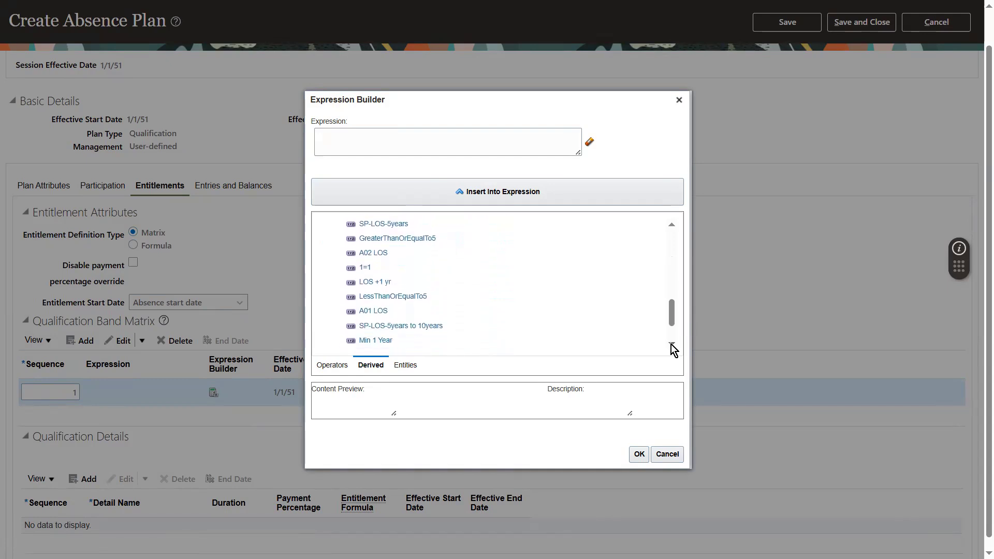
left_click(382, 301)
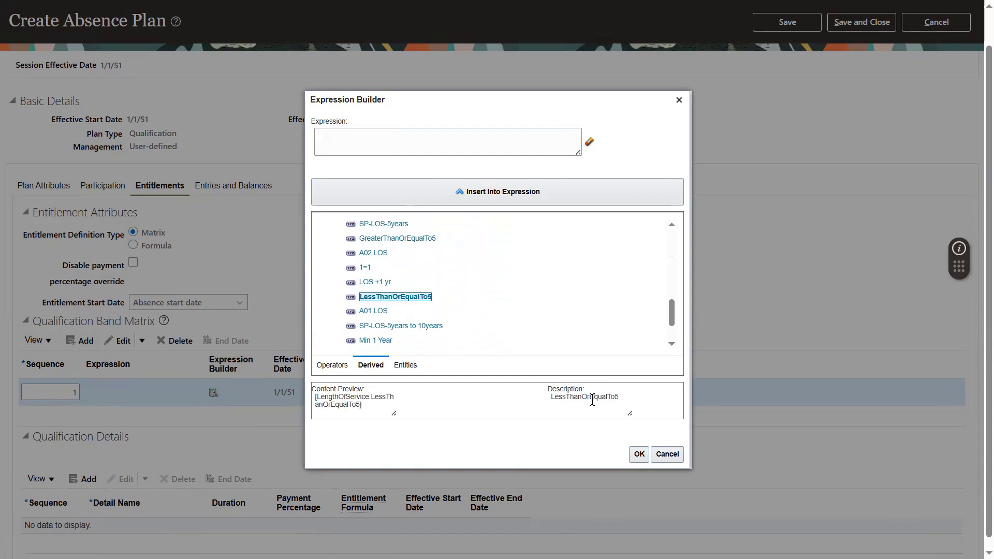
left_click(636, 460)
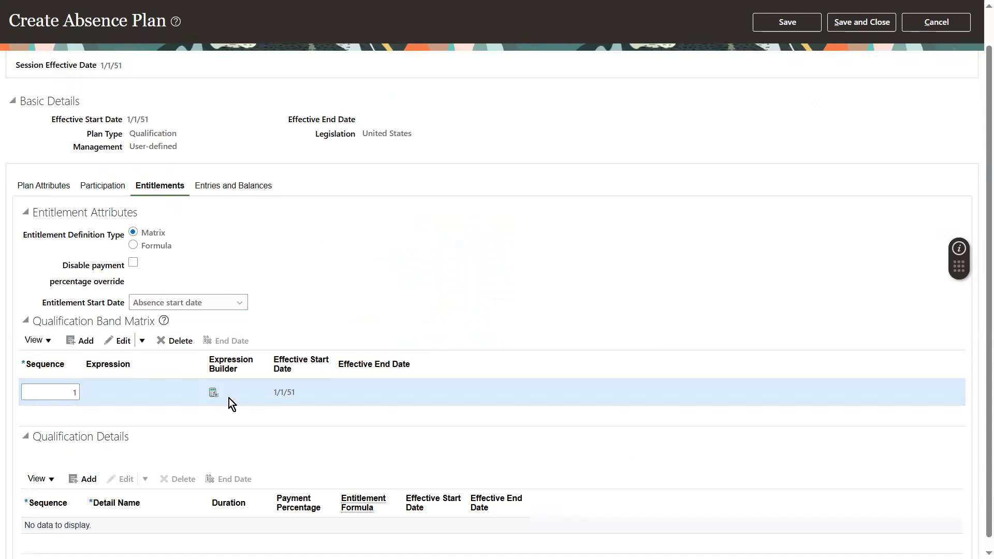
Step: Insert the selected LessThanOrEqualTo5 factor into the expression of band 1 and apply it
left_click(213, 394)
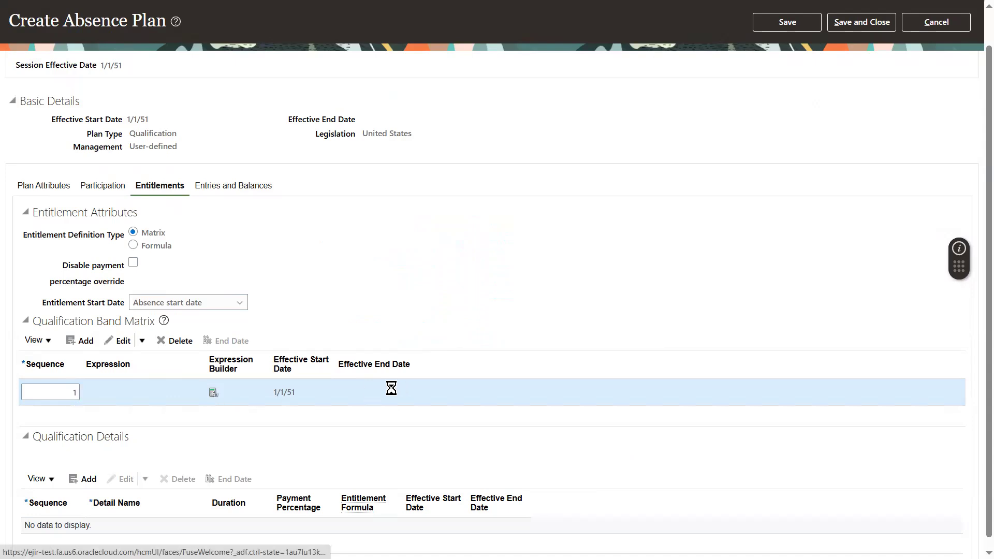
left_click(496, 198)
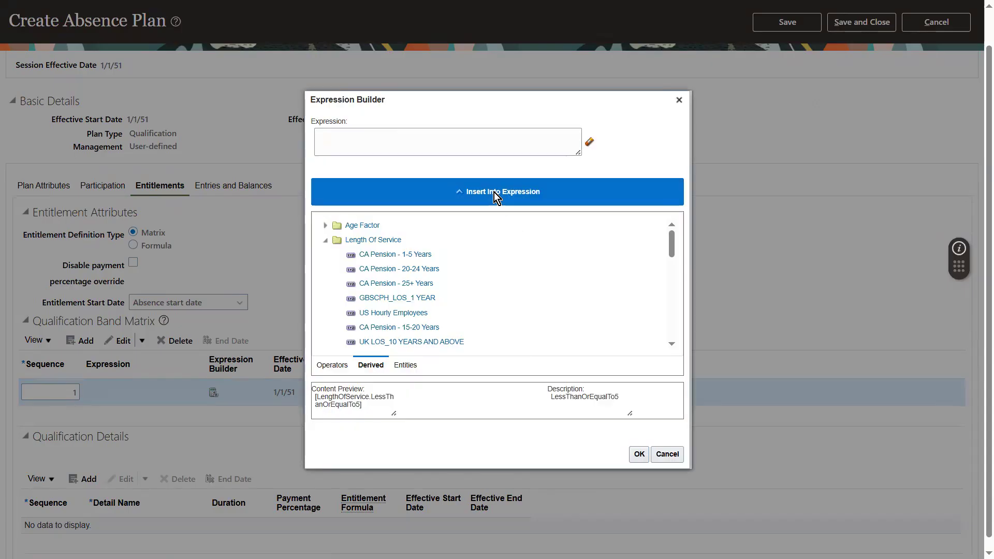
left_click(460, 137)
left_click(631, 457)
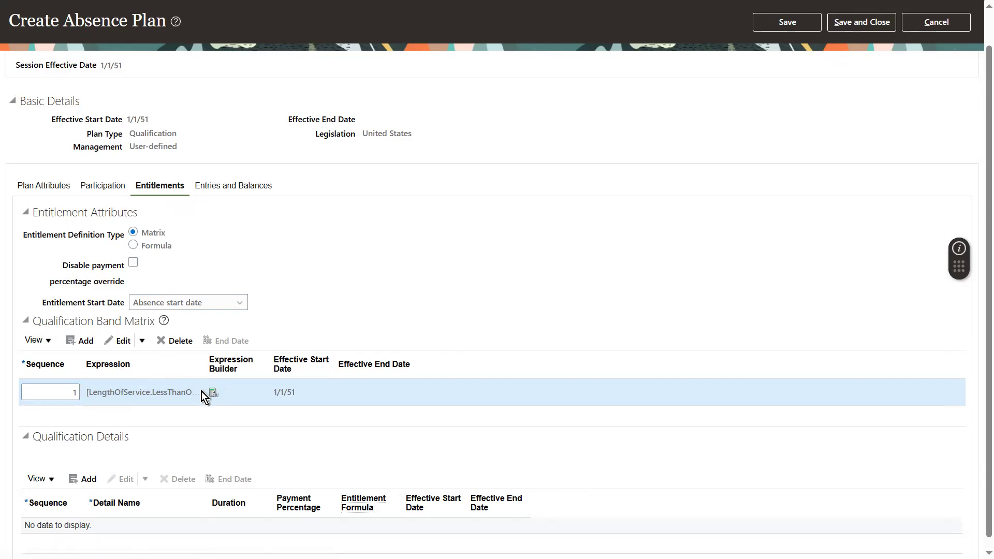
Step: Add a qualification detail to band 1 with sequence 1, name Full Pay, duration 60 days and payment percentage 100
scroll(977, 304, "down", 1)
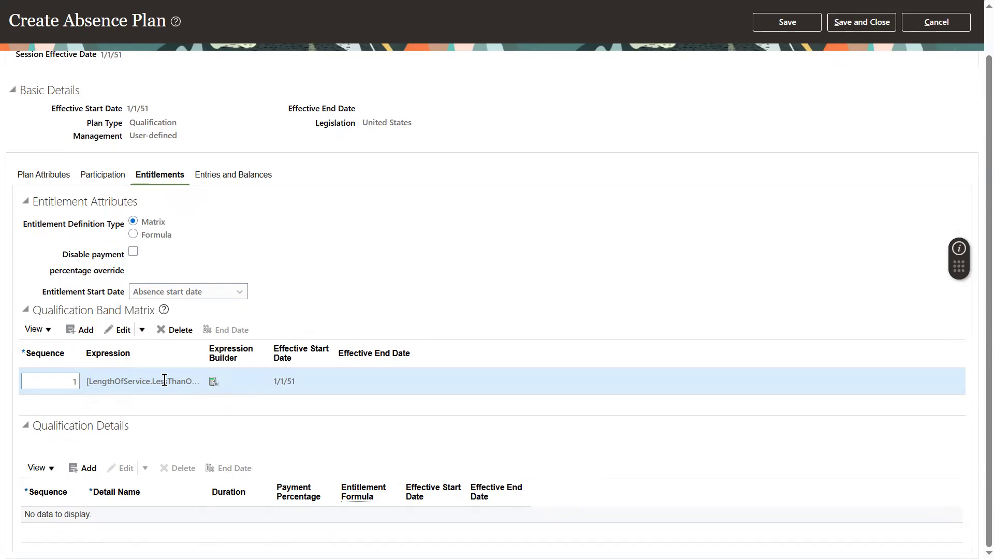
left_click(83, 468)
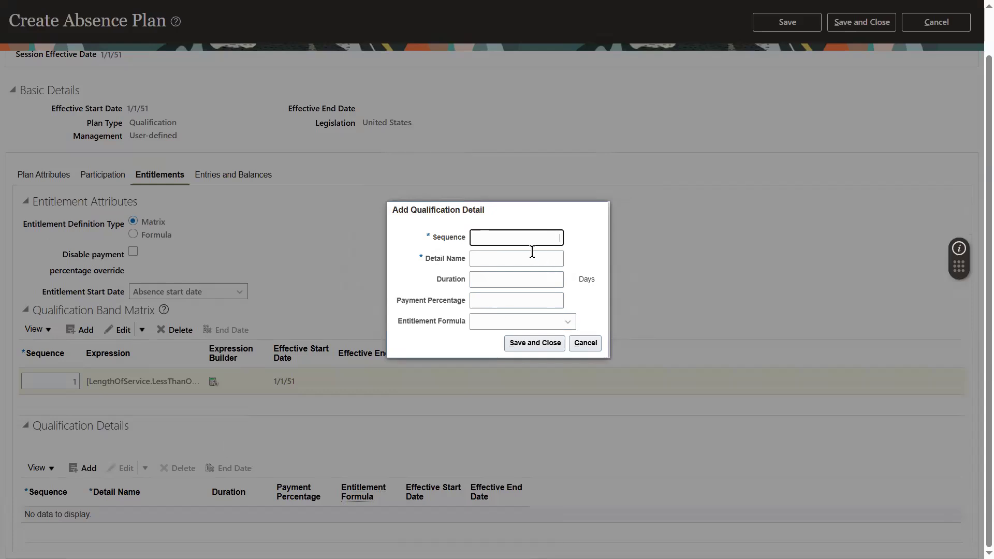
type("1")
left_click(515, 258)
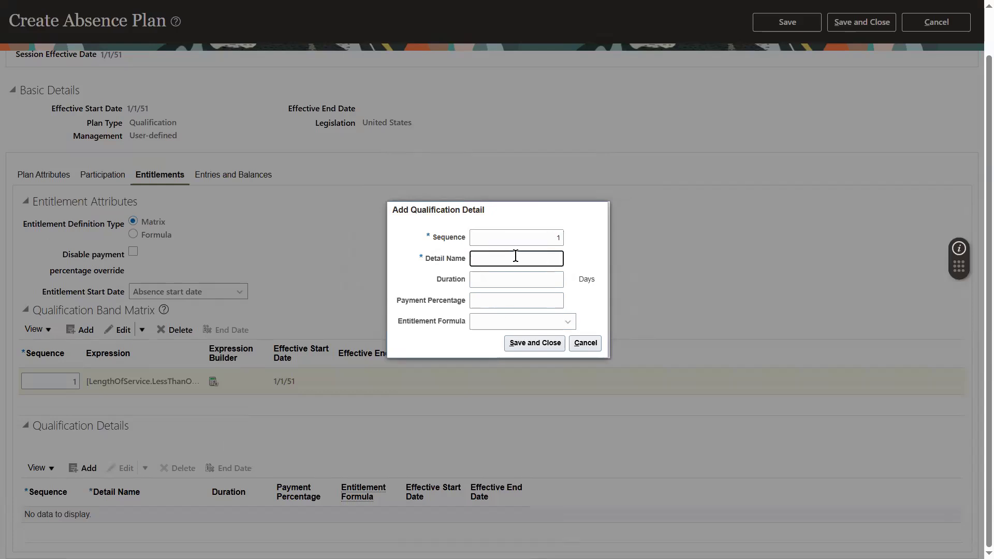
type("Full Pay")
left_click(491, 280)
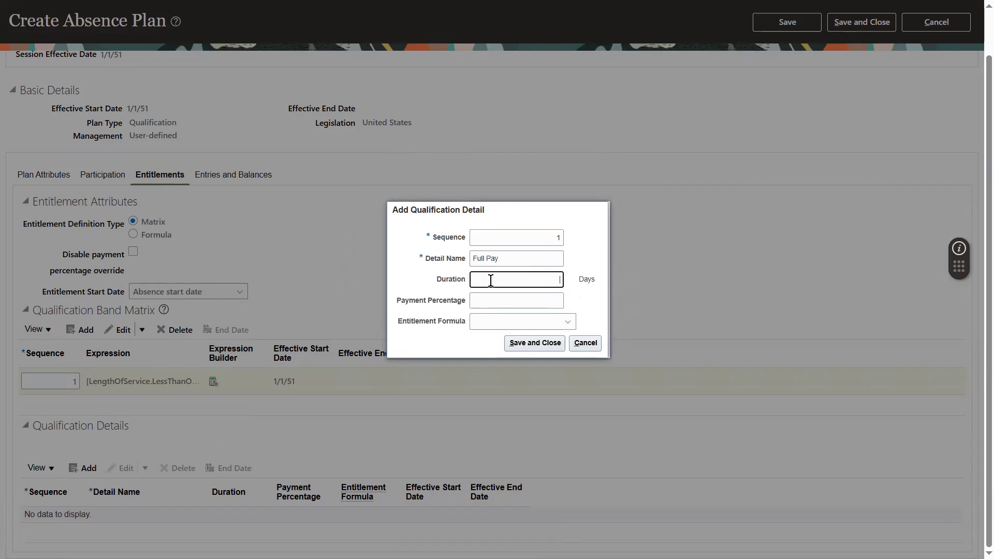
type("60")
left_click(483, 305)
type("100")
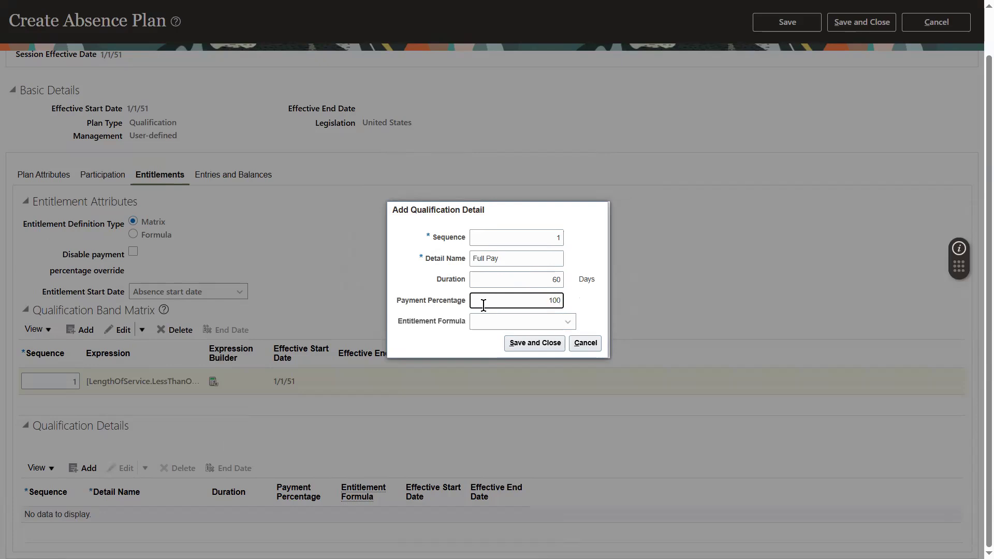
left_click(528, 325)
left_click(533, 343)
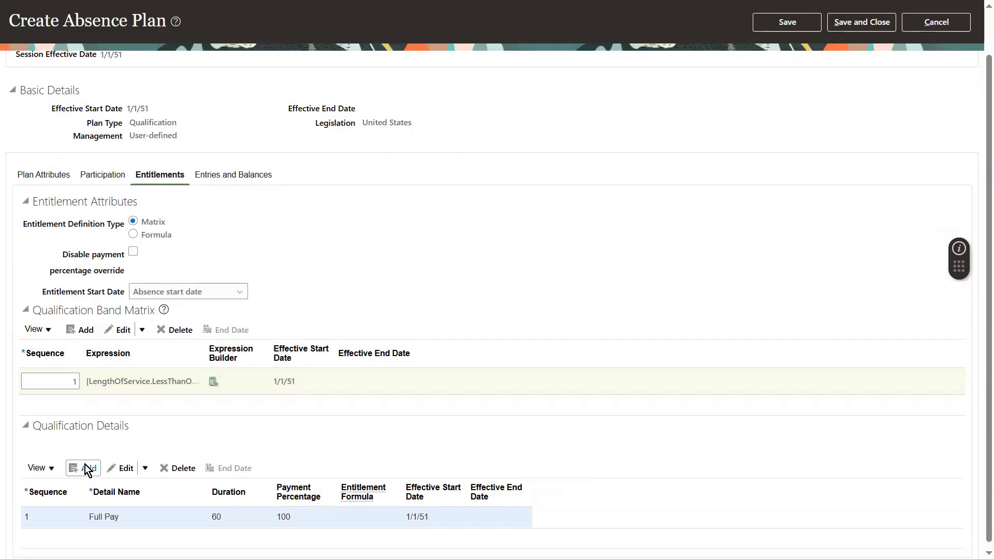
Step: Add a second qualification detail to band 1 with sequence 2, name Half Pay, duration 30 days and payment percentage 50
left_click(82, 464)
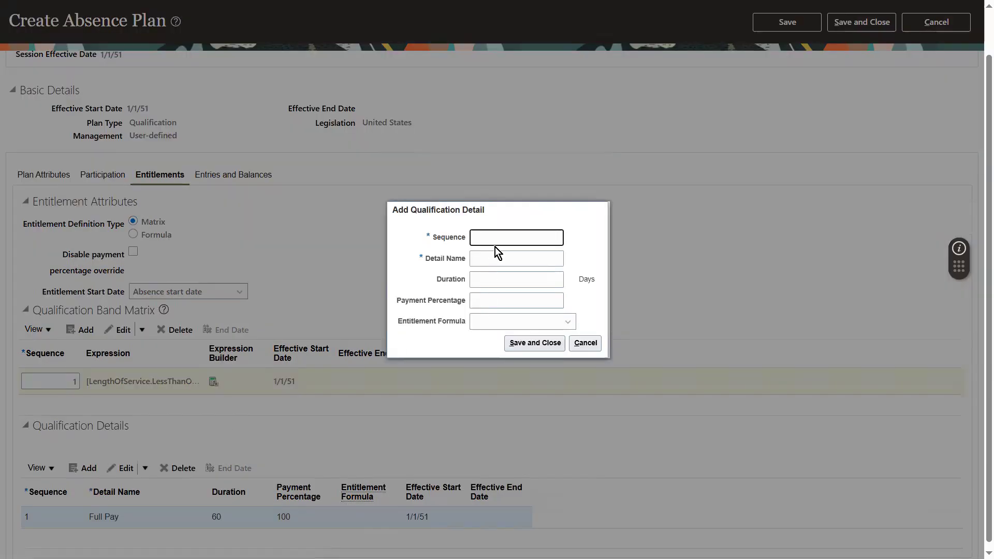
left_click(525, 258)
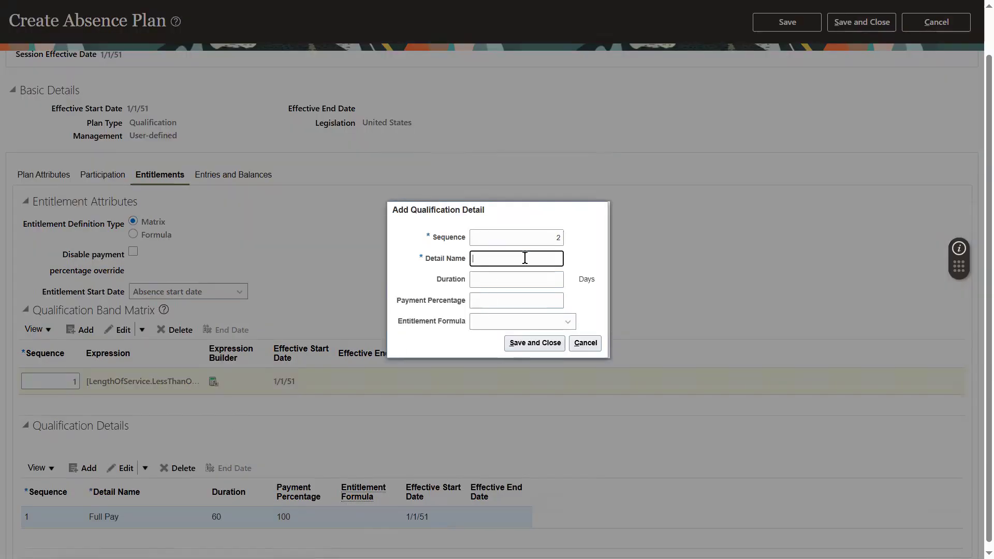
type("Hs")
type("lf Pay")
left_click(506, 284)
type("30")
left_click(498, 300)
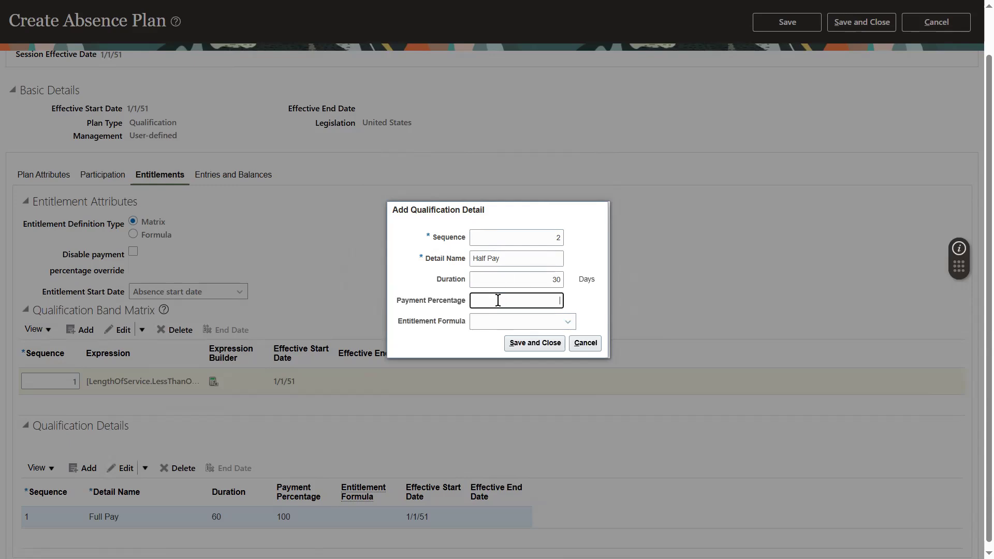
type("50")
left_click(527, 344)
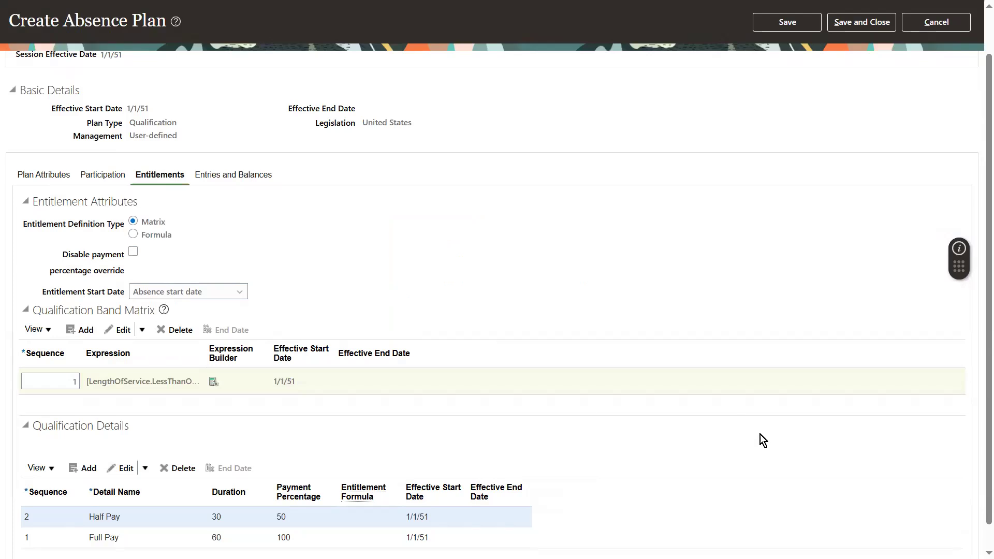
Step: Add a second row to the qualification band matrix with sequence 2
scroll(977, 362, "down", 2)
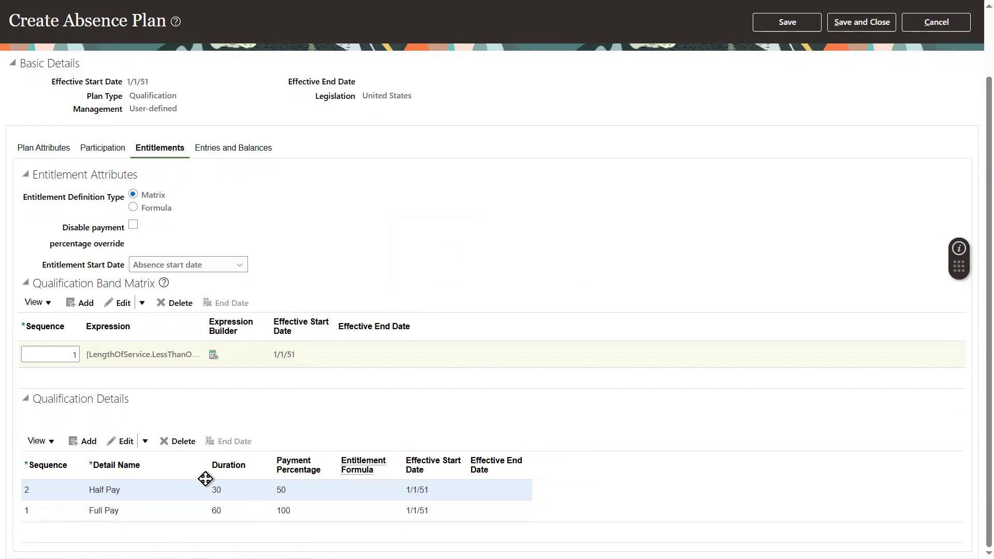
left_click(80, 305)
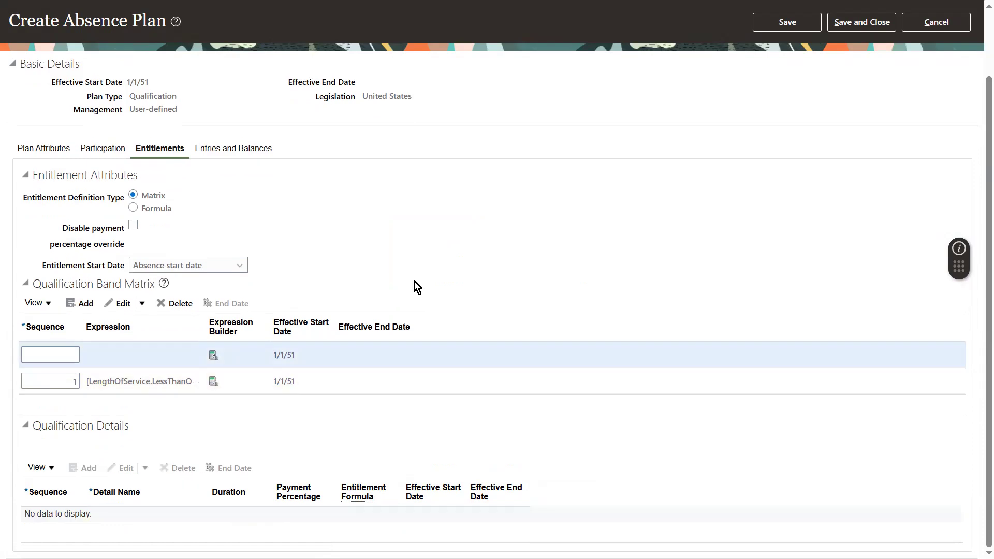
left_click(63, 356)
type("2")
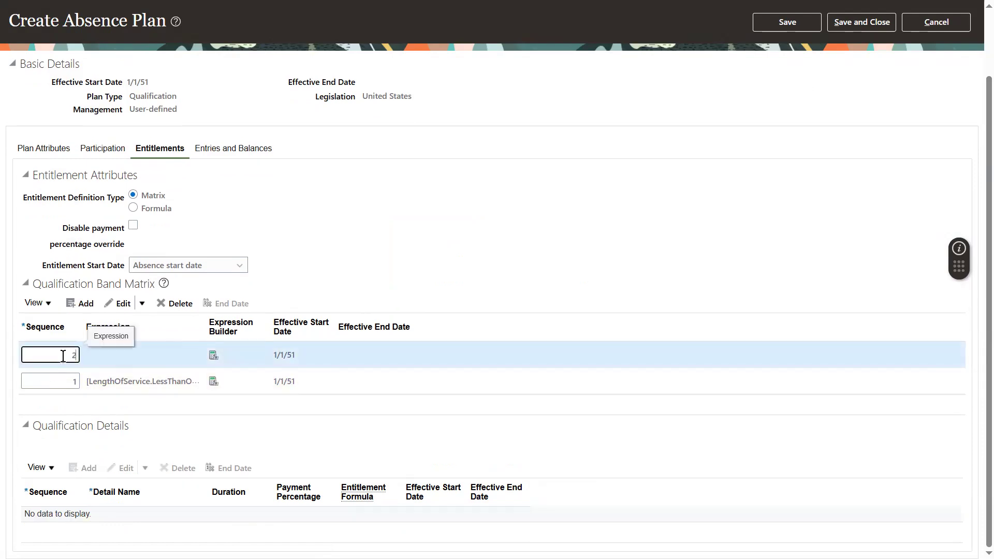
Step: Set the expression of band 2 to the derived Length Of Service factor GreaterThanOrEqualTo5
left_click(212, 356)
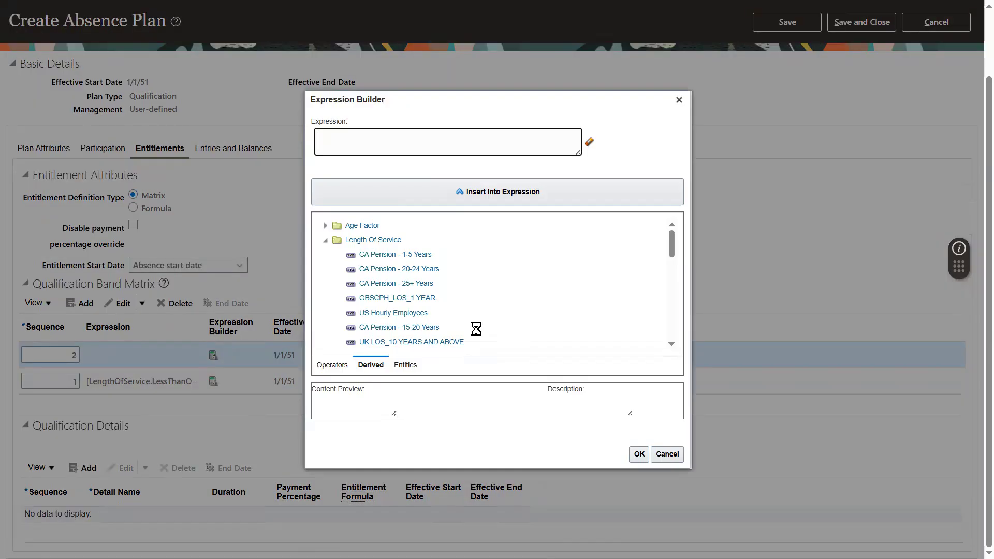
left_click(671, 344)
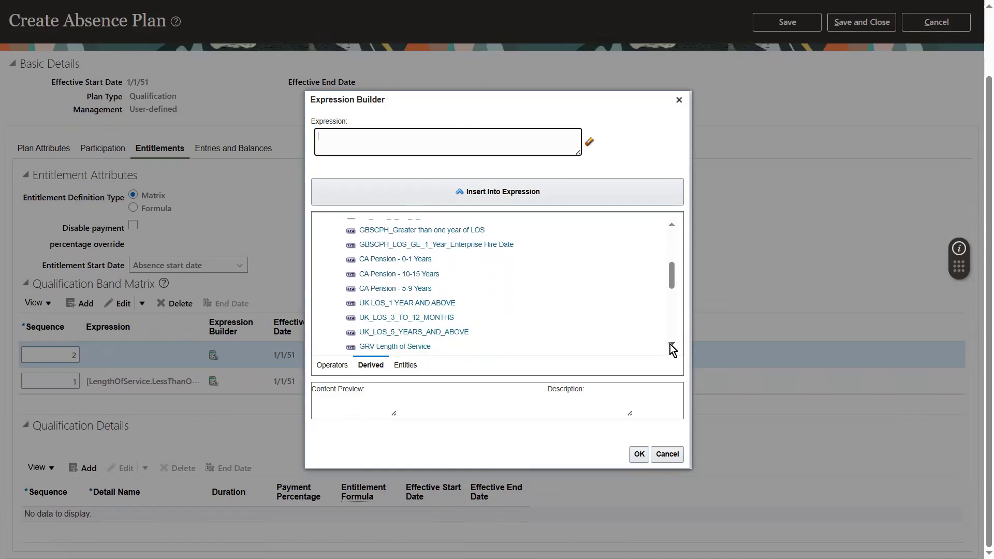
double_click(667, 345)
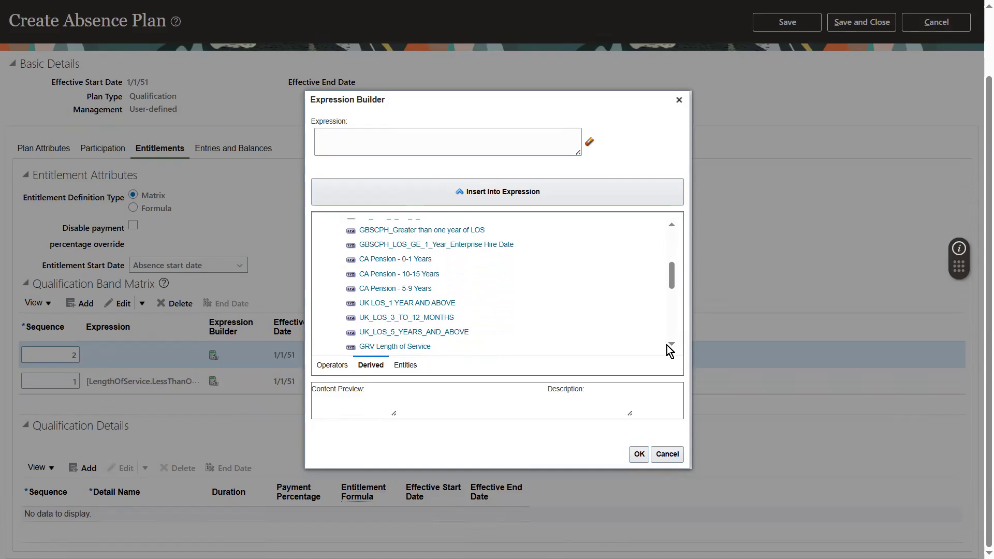
left_click(672, 344)
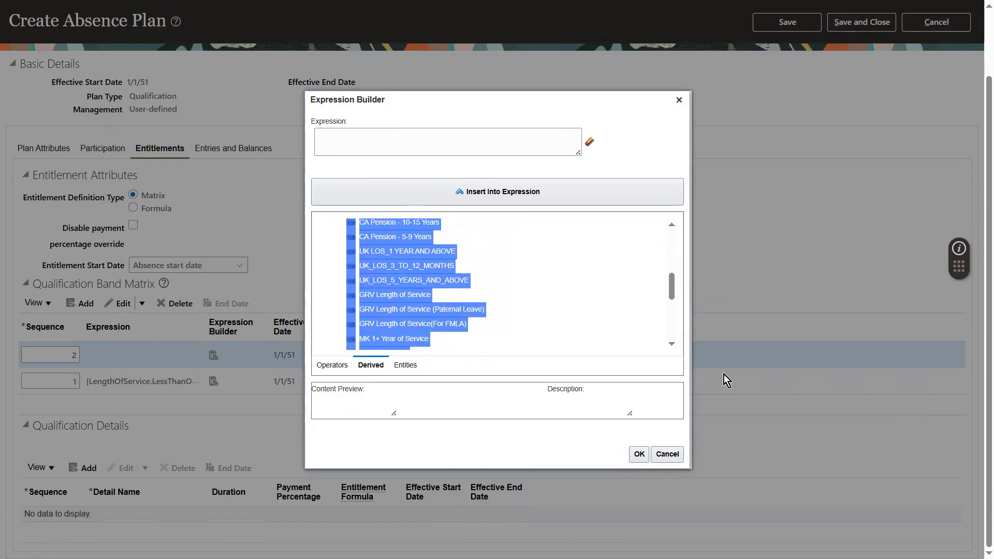
left_click(673, 343)
left_click(672, 343)
left_click(672, 343)
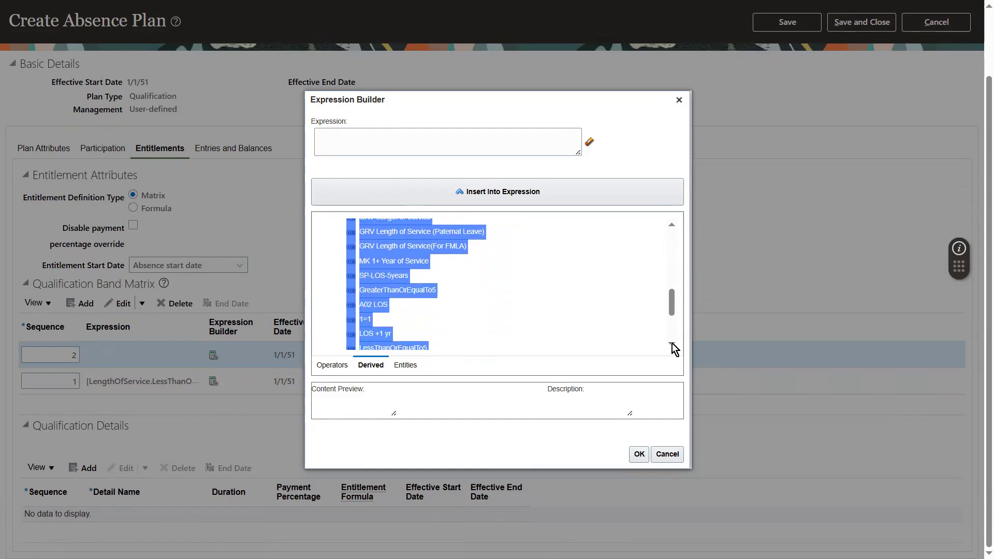
left_click(419, 293)
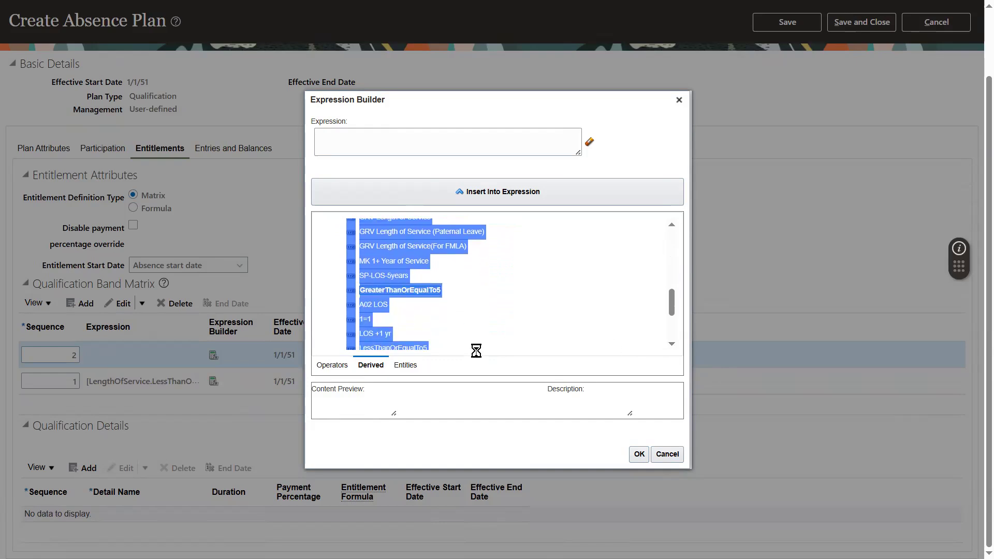
left_click(492, 187)
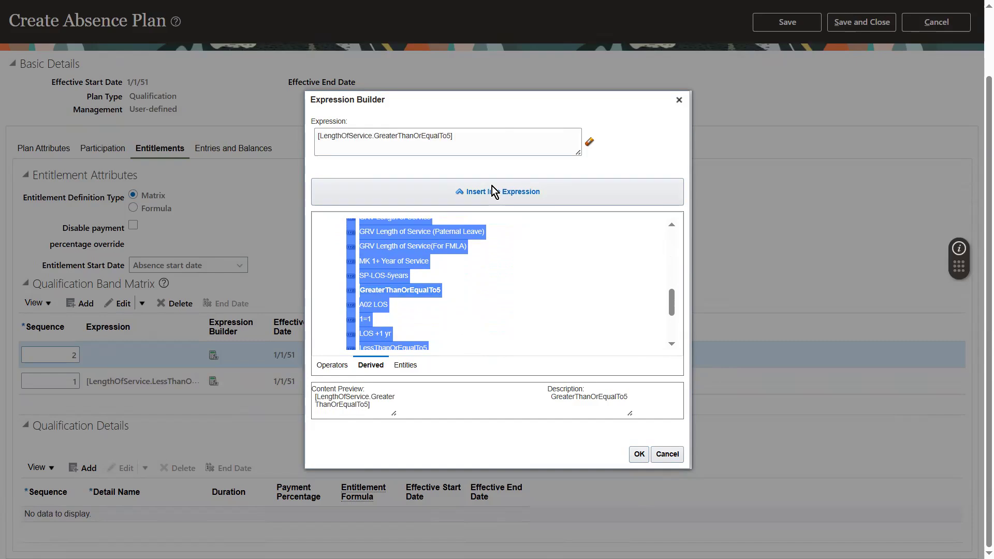
left_click(636, 444)
left_click(640, 454)
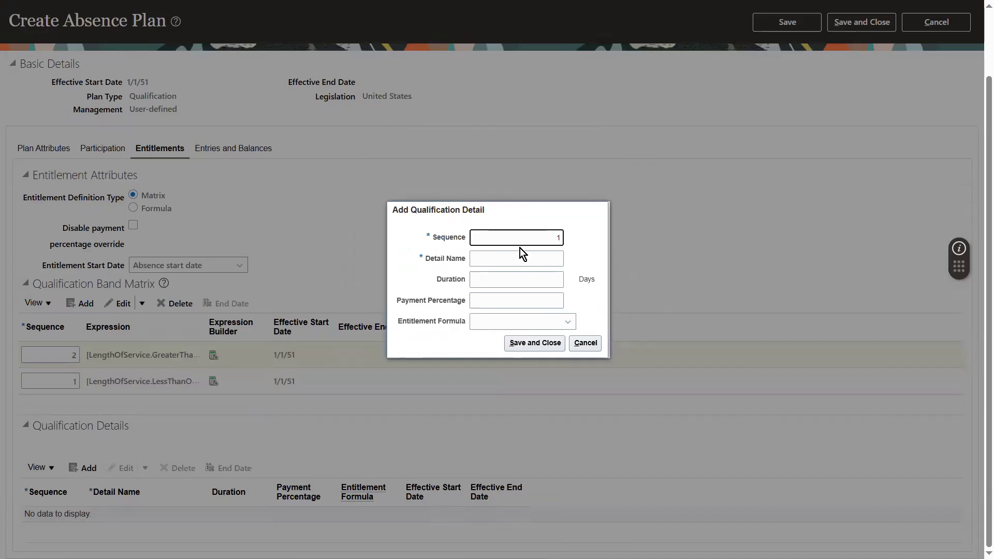
Step: Add a qualification detail to band 2 with sequence 1, name Full Pay, duration 90 days and payment percentage 100
left_click(537, 259)
type("Full Pay")
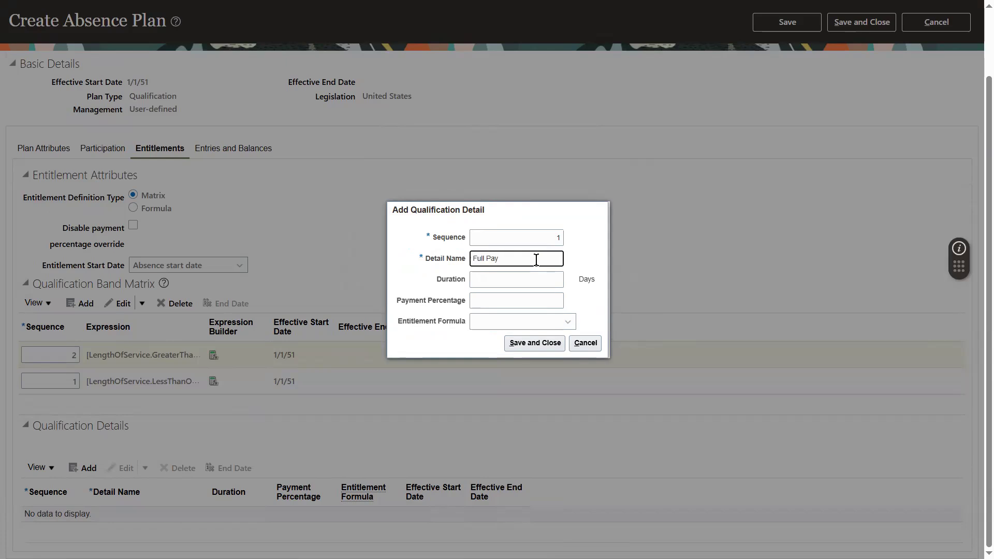
left_click(512, 280)
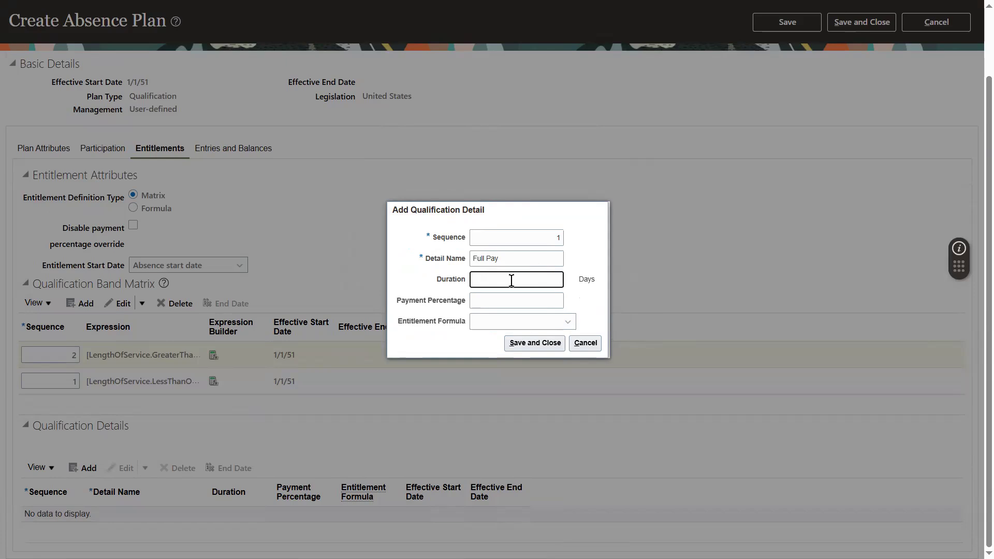
type("90")
left_click(539, 301)
type("100")
left_click(535, 347)
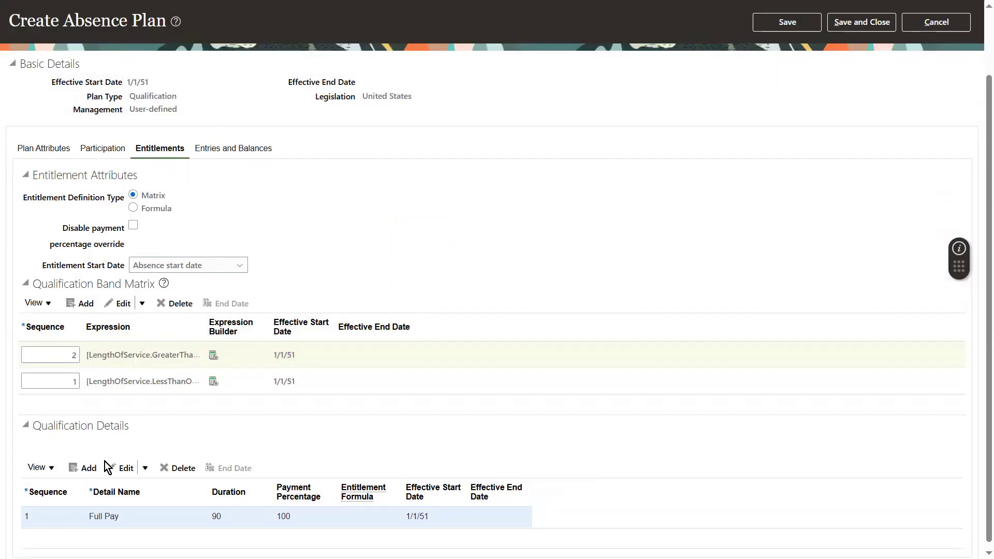
Step: Add a second qualification detail to band 2 with sequence 2, name Half Pay, duration 40 days and payment percentage 50
left_click(85, 468)
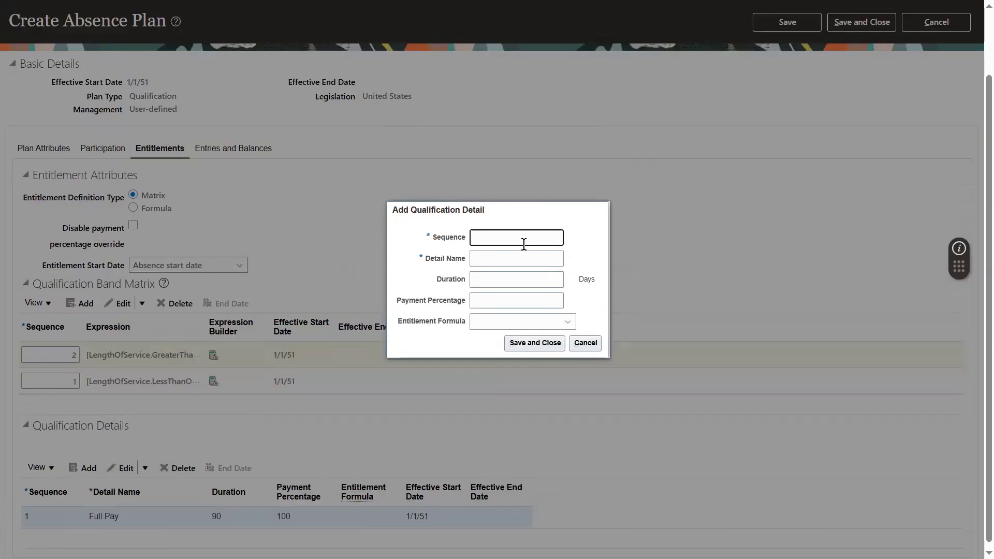
left_click(514, 265)
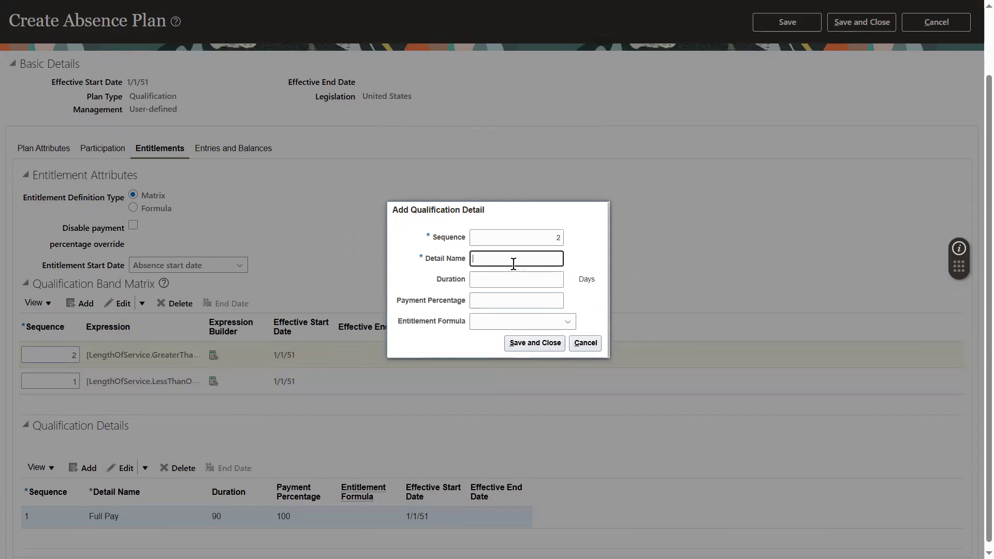
type("Half Pay")
left_click(505, 280)
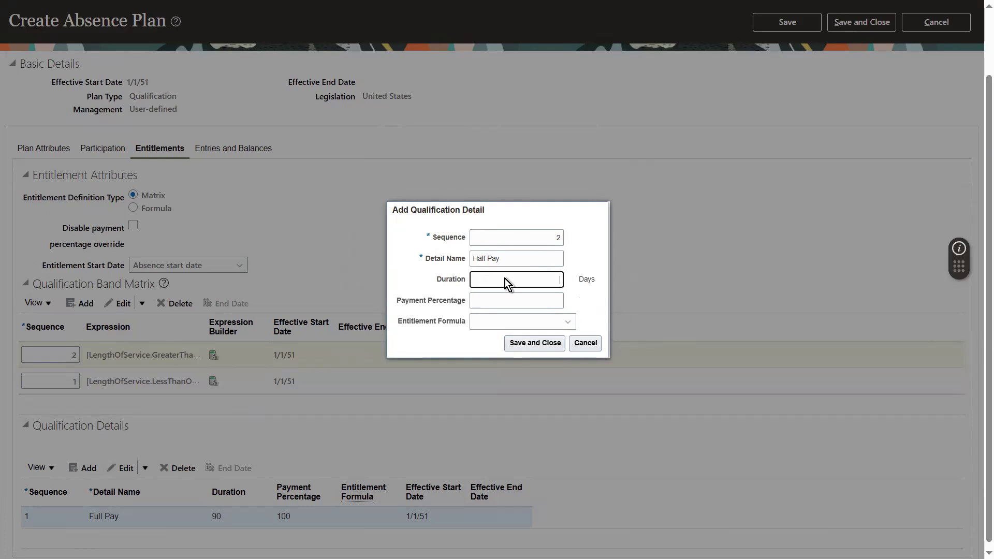
type("40")
left_click(507, 301)
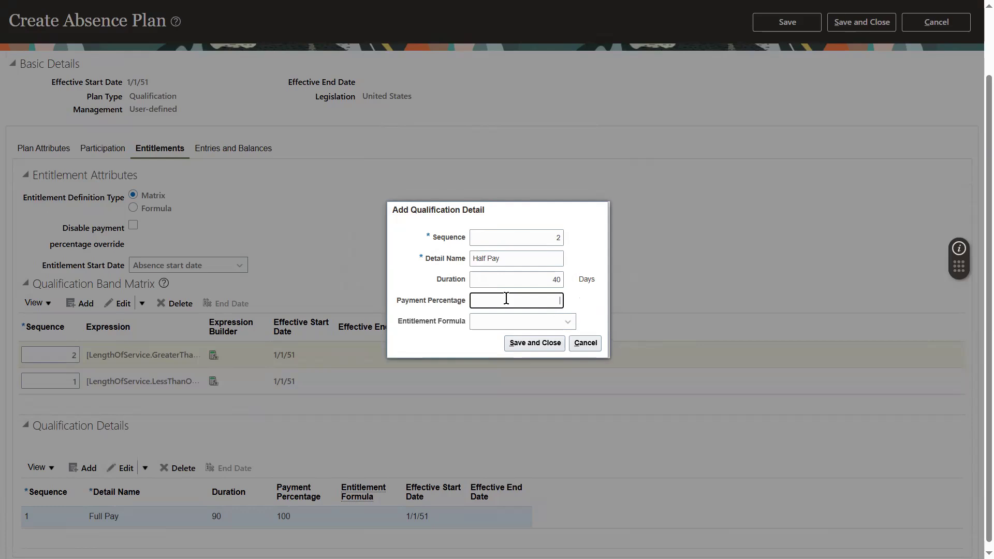
type("50")
right_click(510, 344)
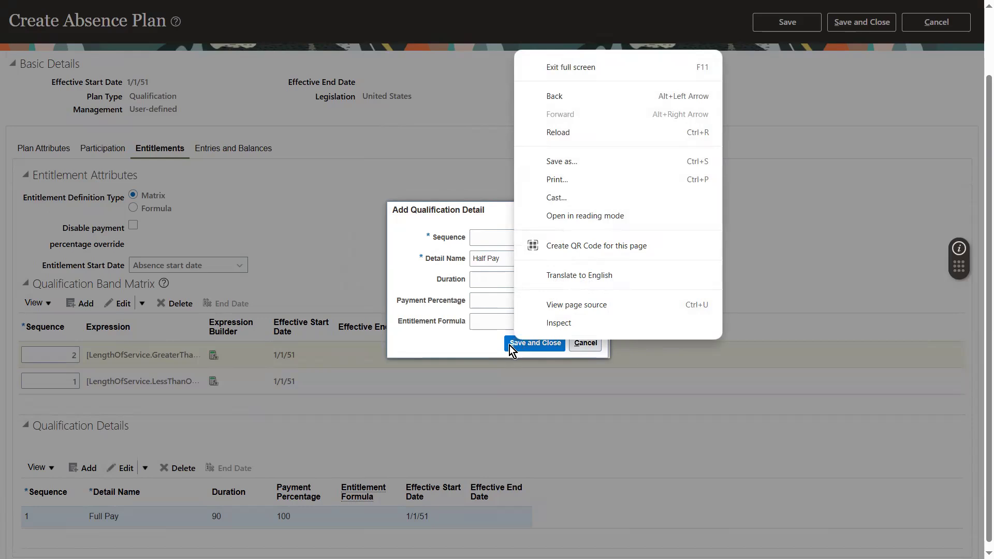
key("Escape")
left_click(509, 346)
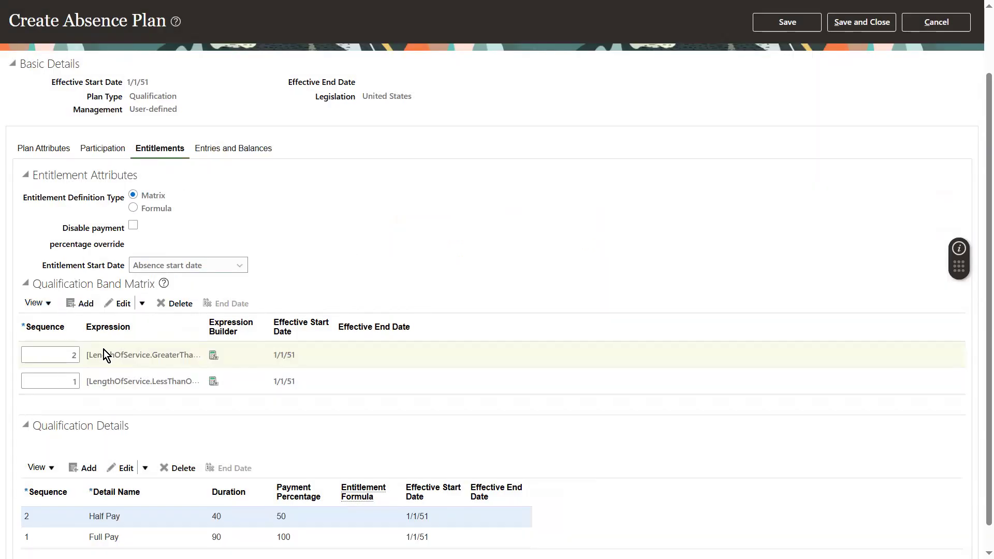
Step: Set the plan's absence payment rate rule to Rate definition in the entries and balances settings
left_click_drag(981, 357, 981, 309)
left_click(241, 211)
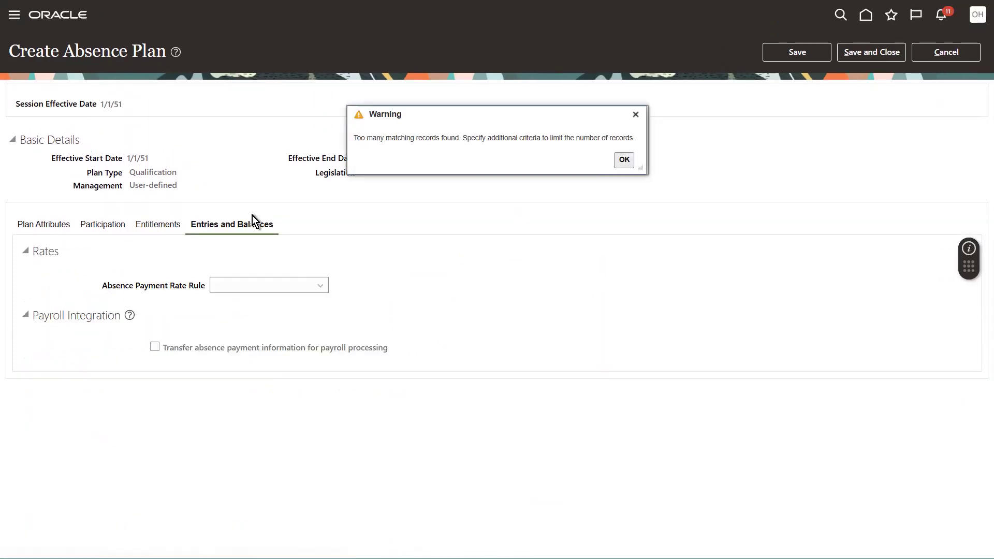
left_click(624, 160)
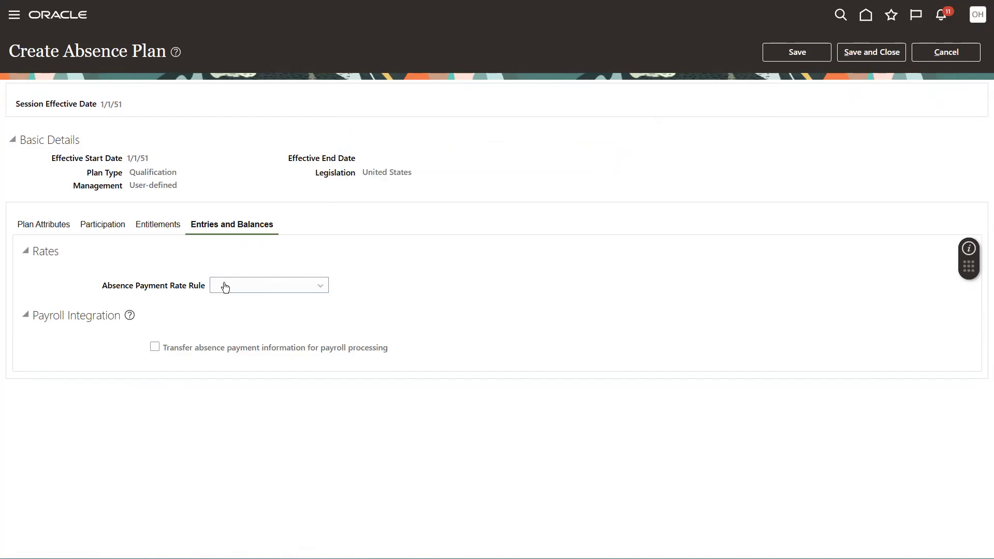
left_click(244, 288)
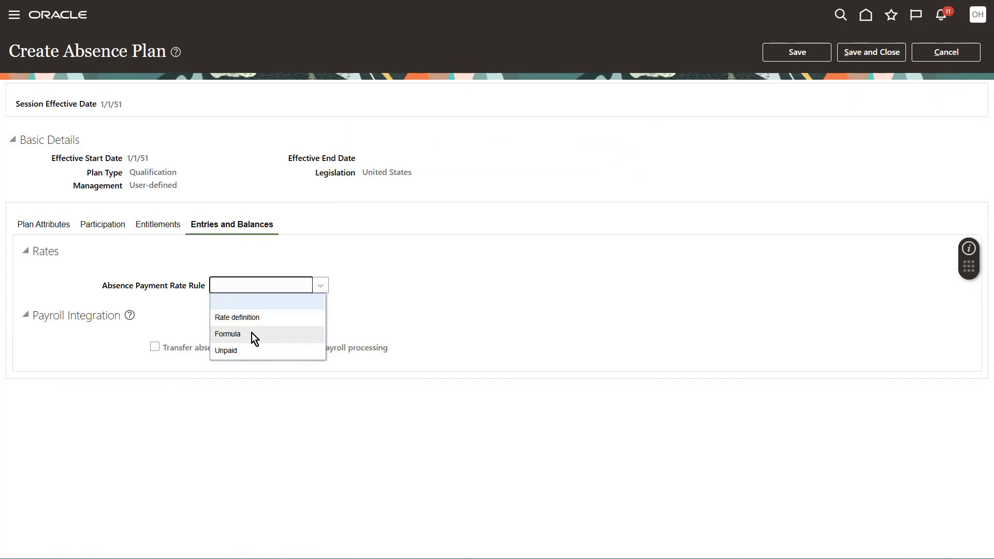
left_click(241, 317)
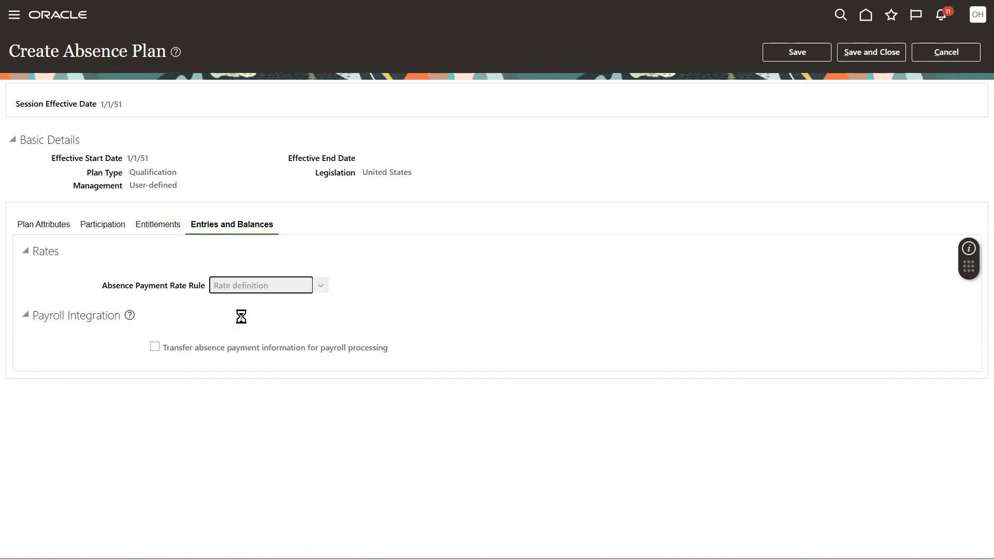
left_click(290, 308)
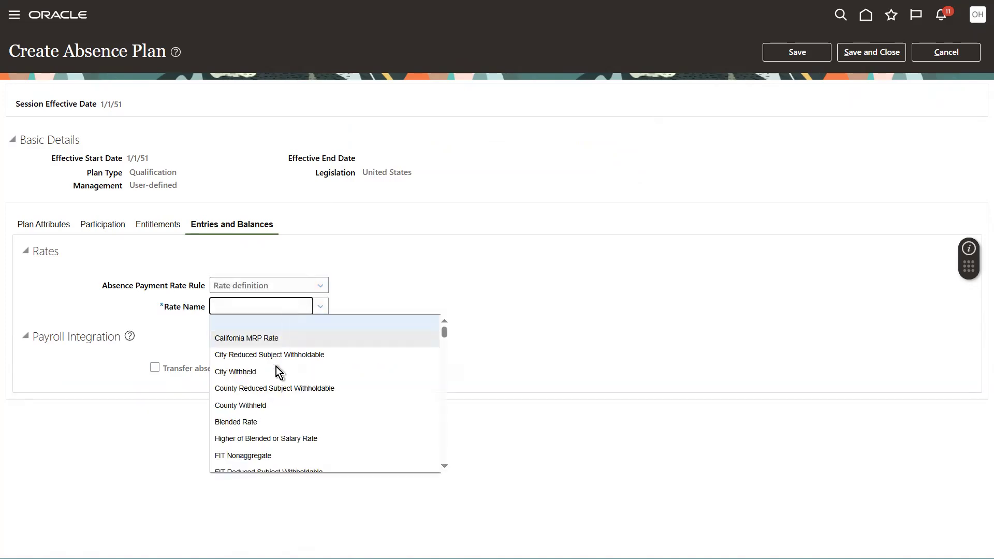
left_click(456, 265)
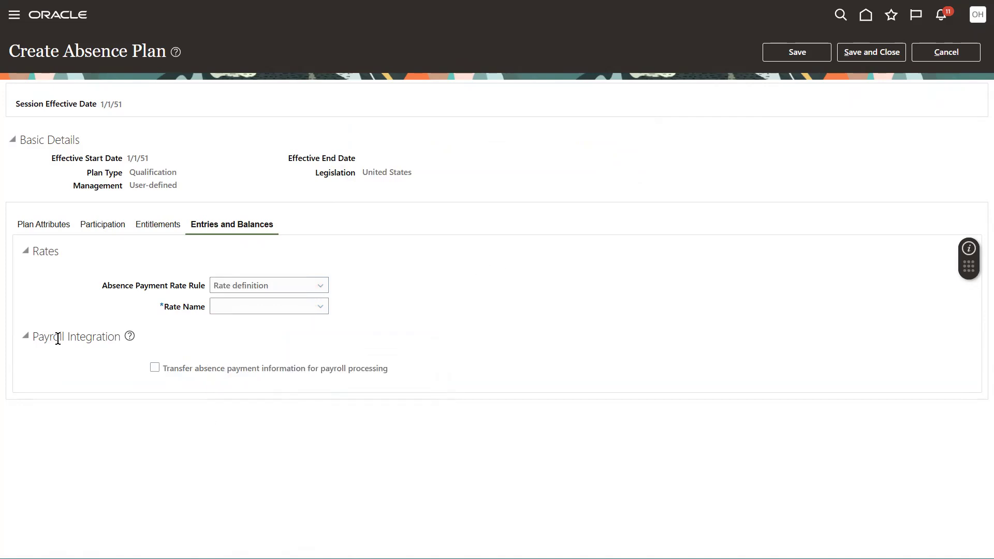
Step: Enable the transfer of absence payment information for payroll processing and assign the FMLA element
left_click(224, 375)
left_click(640, 377)
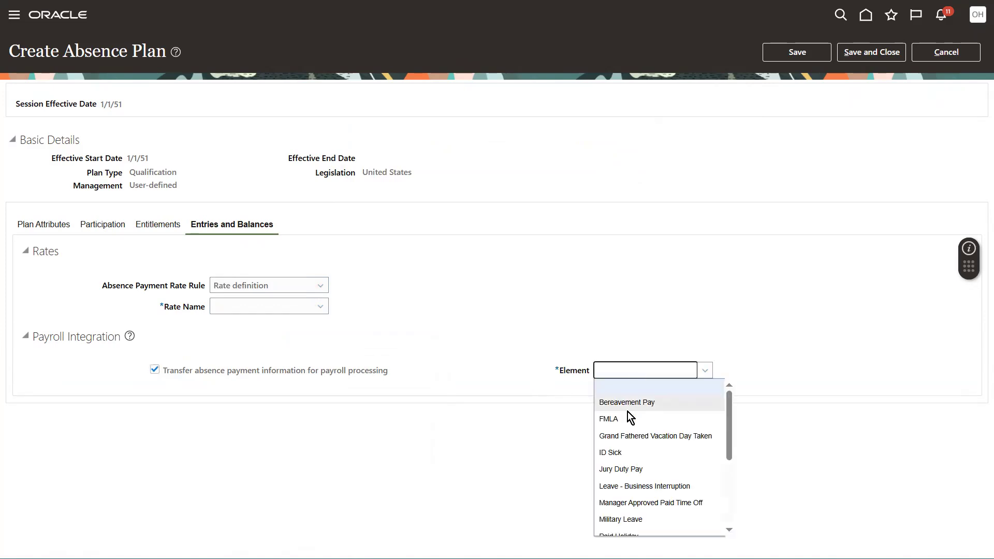
right_click(616, 419)
key("Escape")
left_click(615, 418)
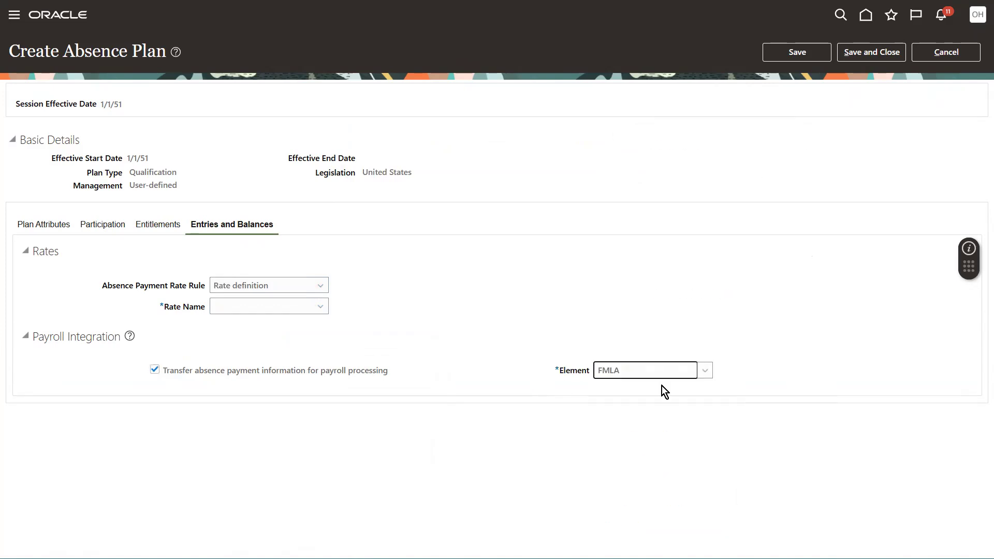
Step: Set the rate name to California MRP Rate, and save and close the absence plan
left_click(287, 306)
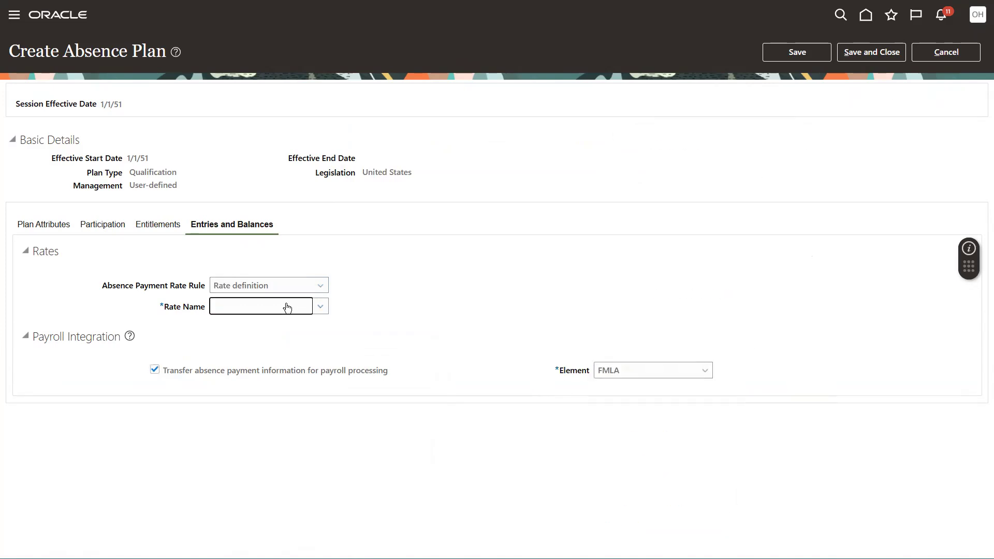
left_click(251, 339)
left_click(882, 55)
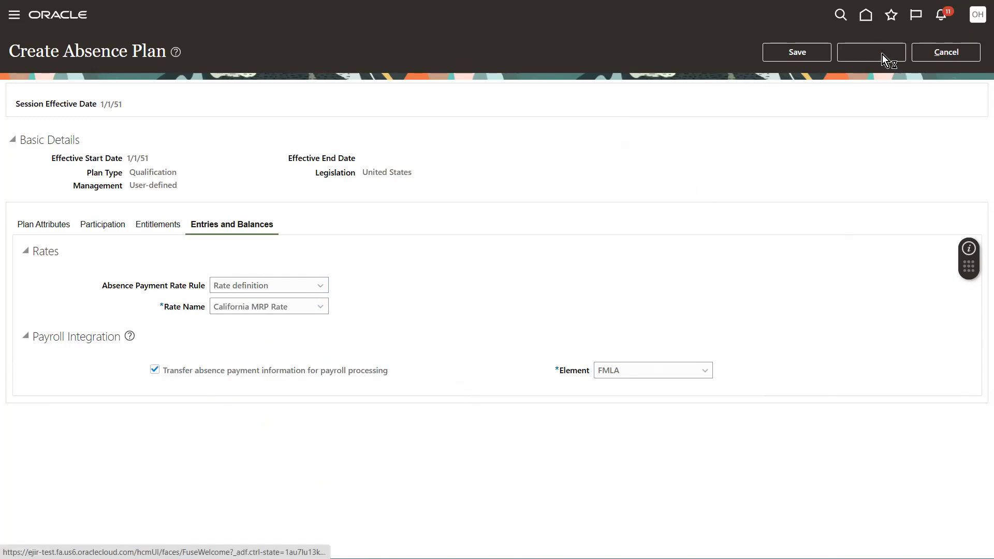